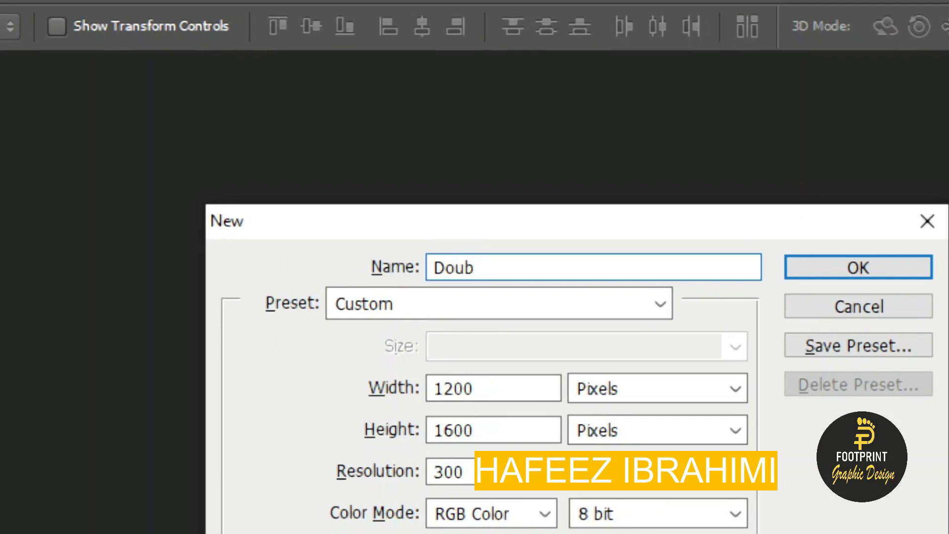
# - Name the new document "Double Exposure Effect"
pyautogui.write('le Ex')
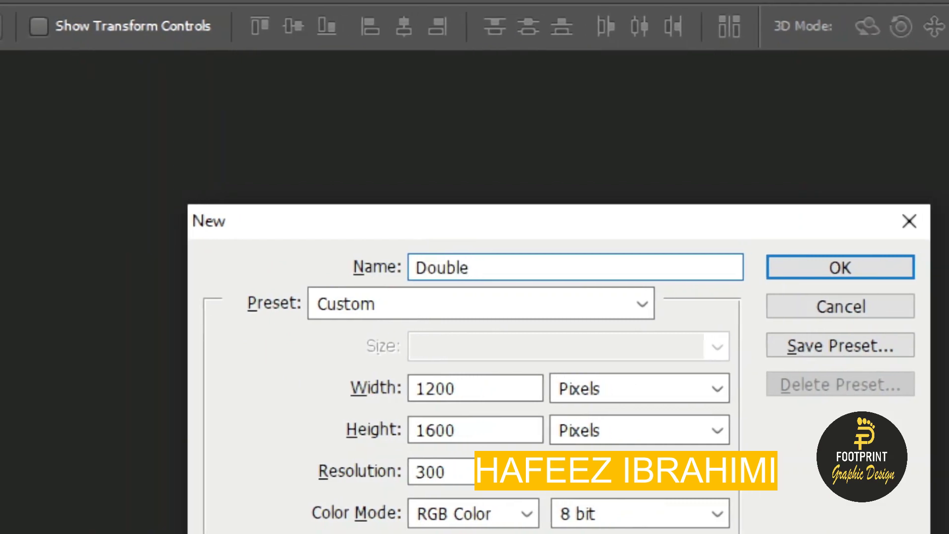
pyautogui.write('pos')
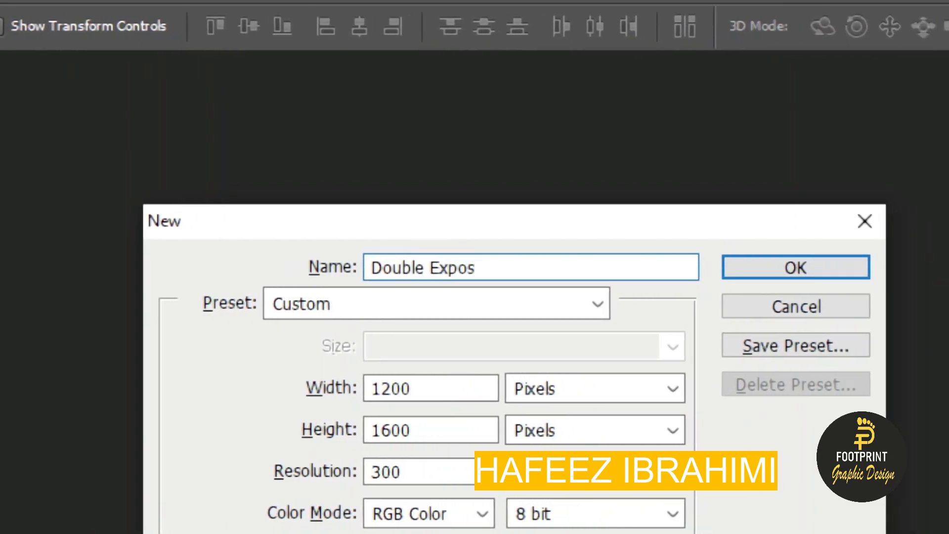
pyautogui.write('ure')
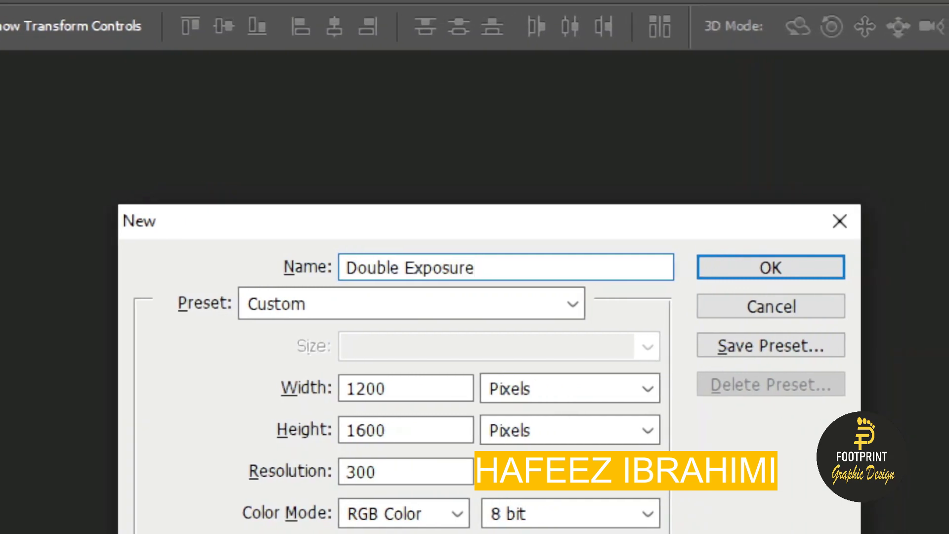
pyautogui.write(' Effec')
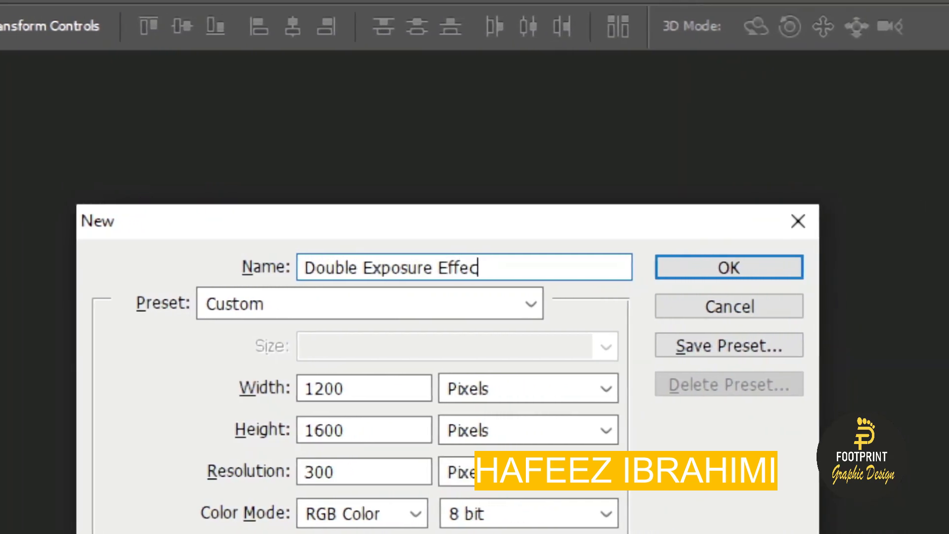
pyautogui.write('t')
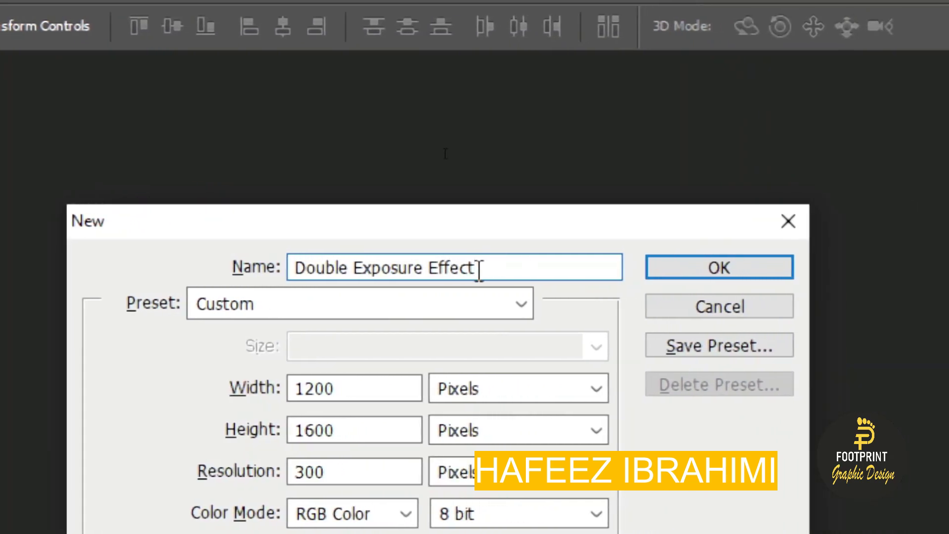
# - Set the document units to pixels and create the white RGB canvas at 1200 × 1600 pixels and 300 pixels/inch
pyautogui.scroll(-1, 471, 394)
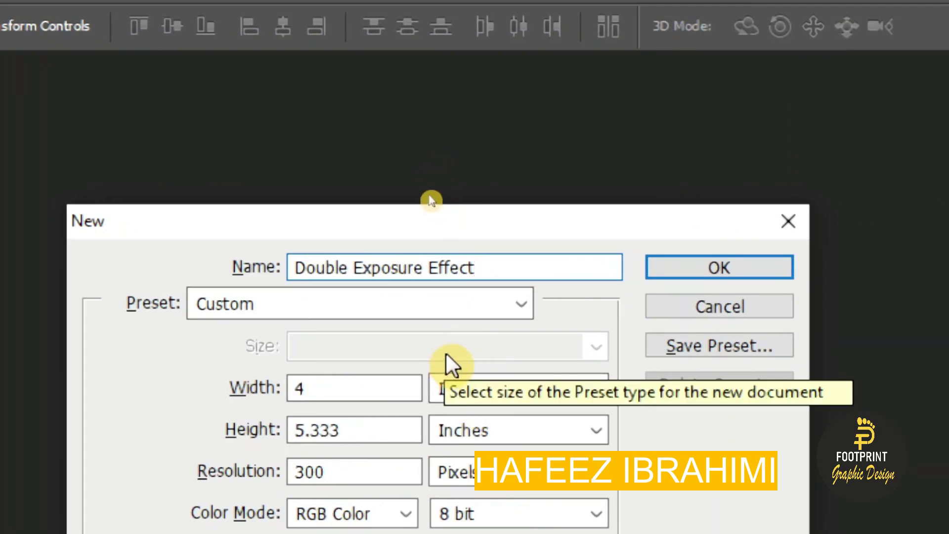
pyautogui.moveTo(501, 214); pyautogui.dragTo(502, 85)
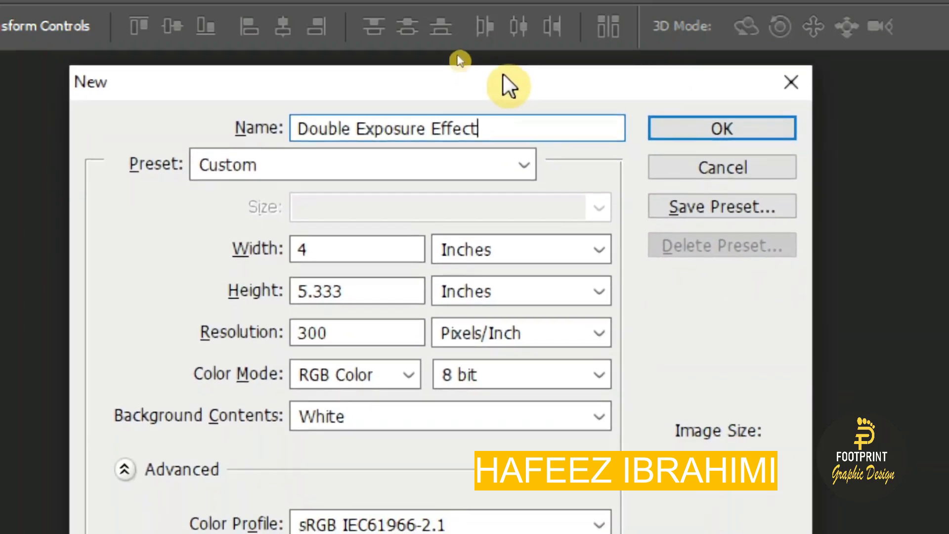
pyautogui.click(511, 250)
pyautogui.click(468, 277)
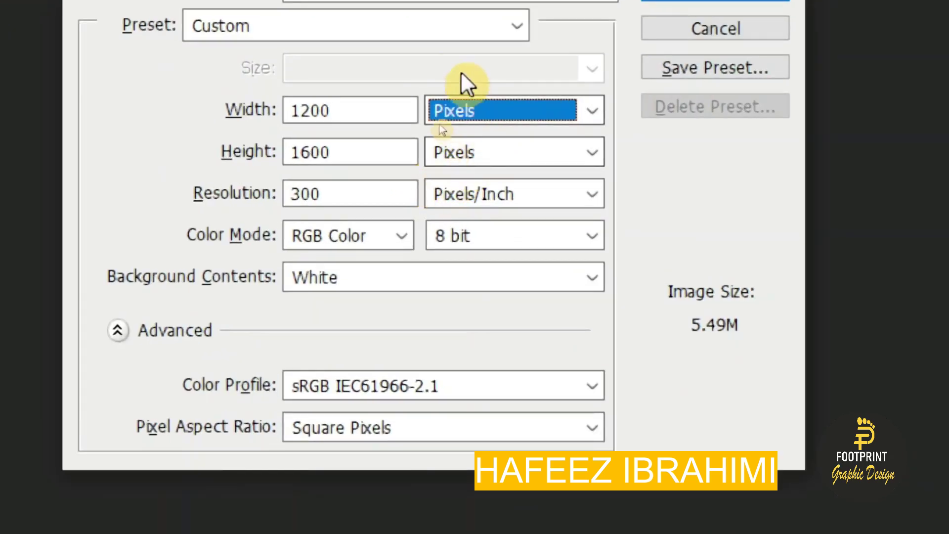
pyautogui.click(345, 110)
pyautogui.moveTo(345, 110); pyautogui.dragTo(237, 101)
pyautogui.click(358, 151)
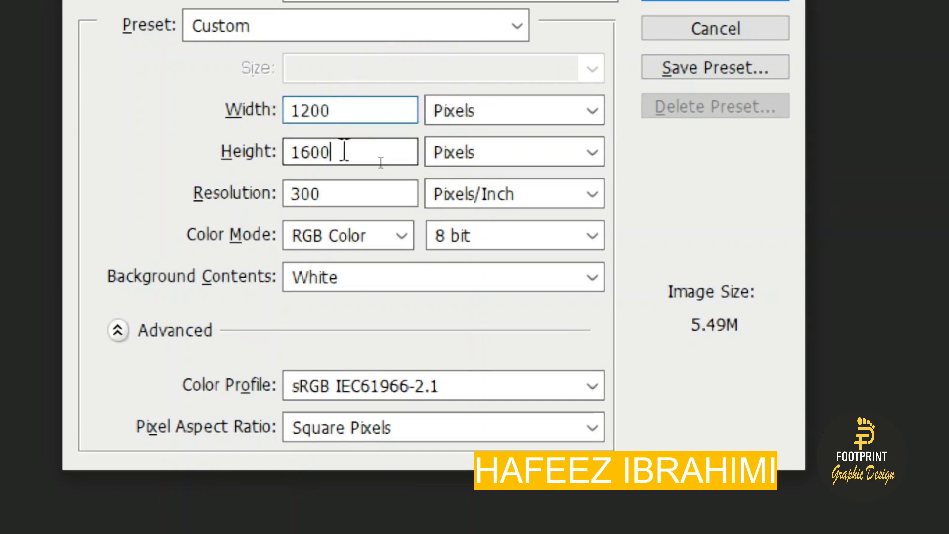
pyautogui.moveTo(345, 152); pyautogui.dragTo(278, 148)
pyautogui.click(332, 193)
pyautogui.moveTo(331, 193); pyautogui.dragTo(293, 188)
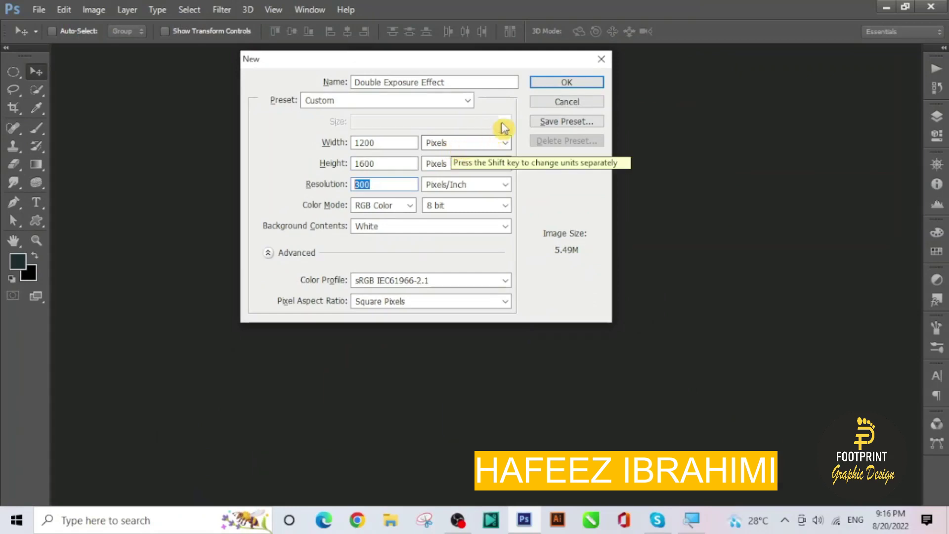
pyautogui.click(552, 84)
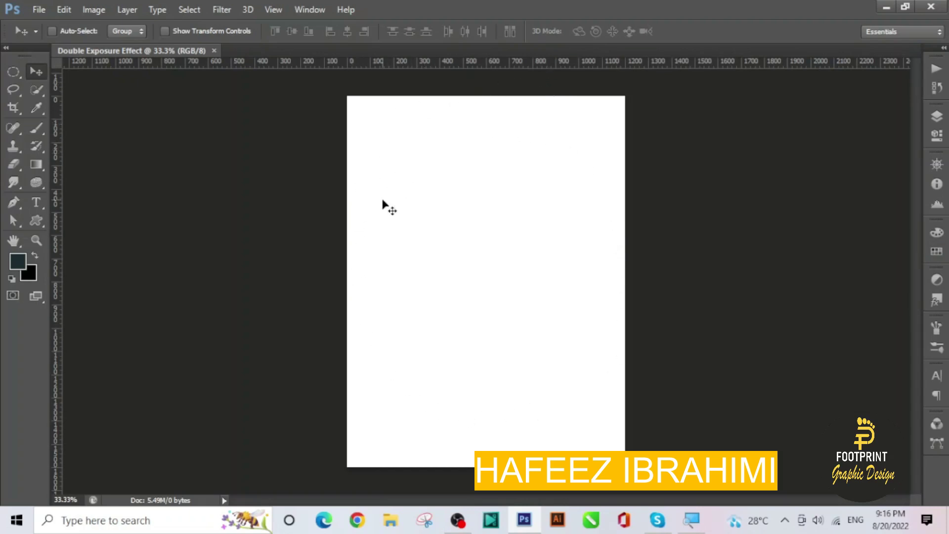
pyautogui.click(937, 118)
pyautogui.click(938, 120)
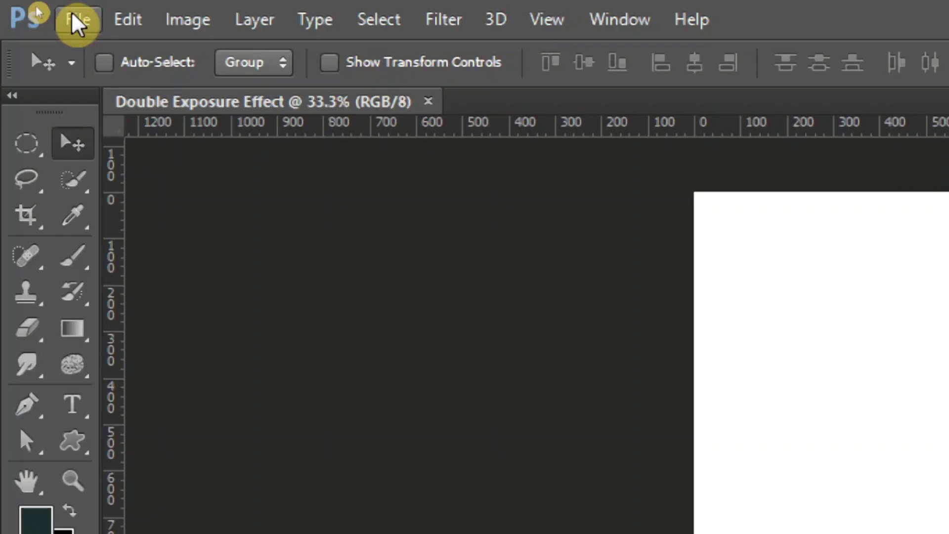
# - Place the snarling wolf side-profile photo from the Downloads folder into the document
pyautogui.click(39, 10)
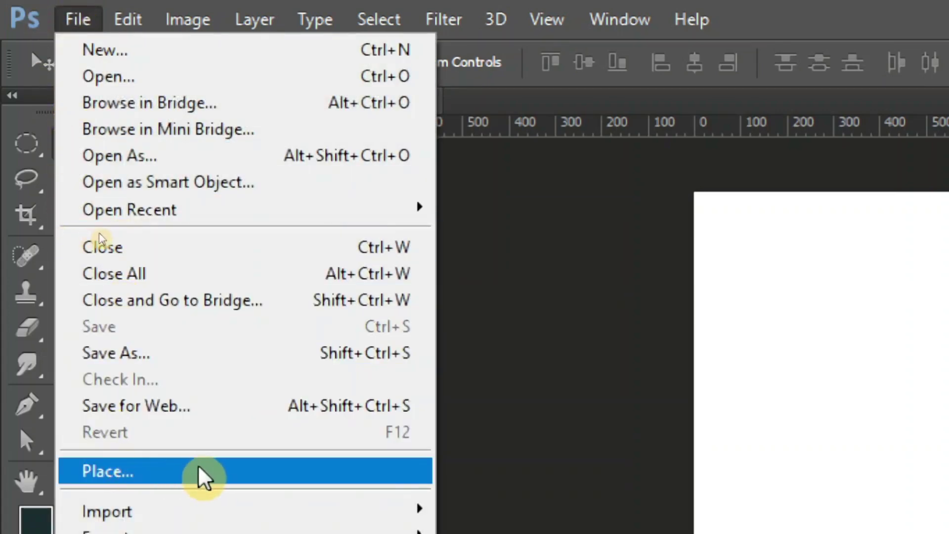
pyautogui.click(205, 477)
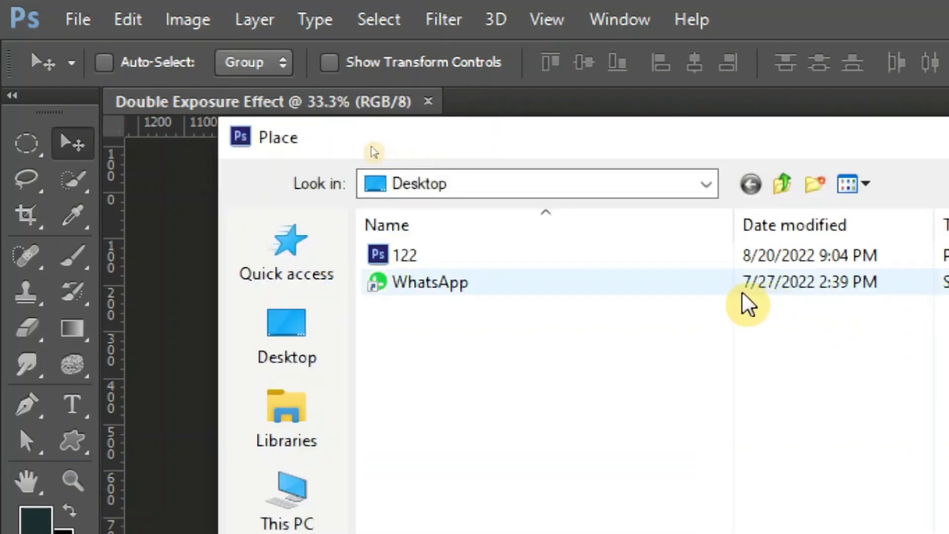
pyautogui.click(454, 192)
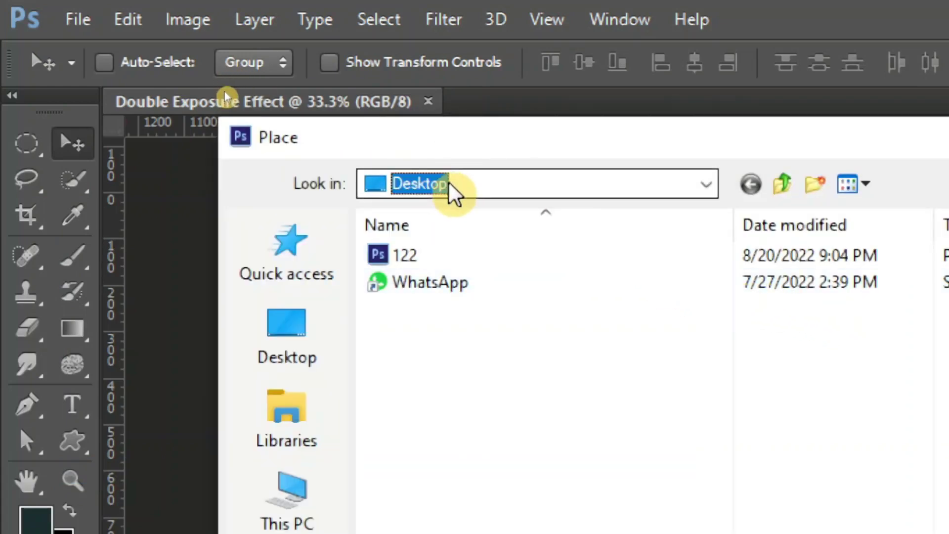
pyautogui.click(454, 192)
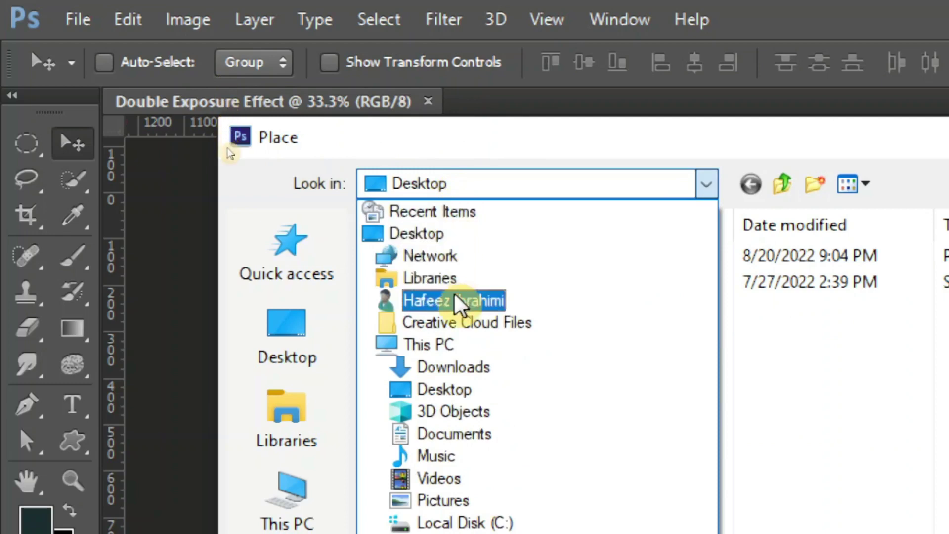
pyautogui.click(471, 372)
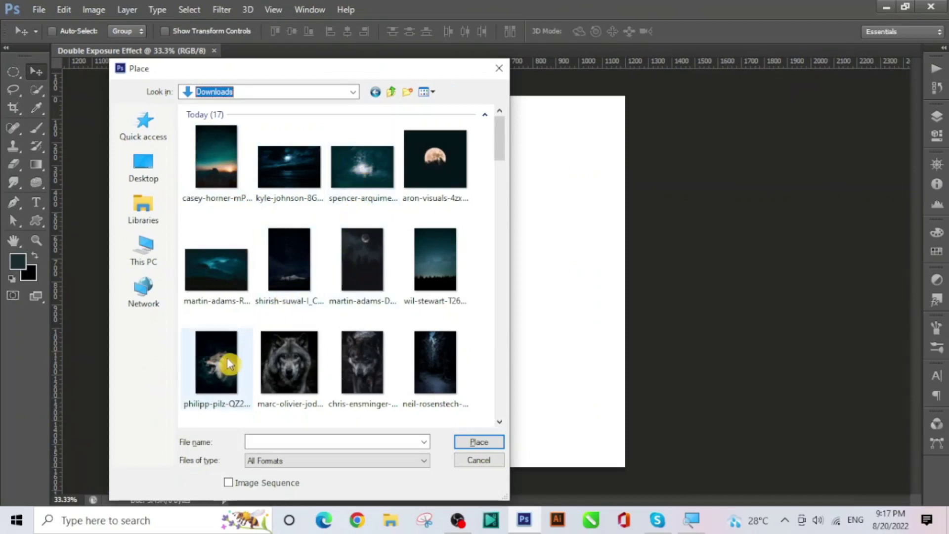
pyautogui.click(230, 365)
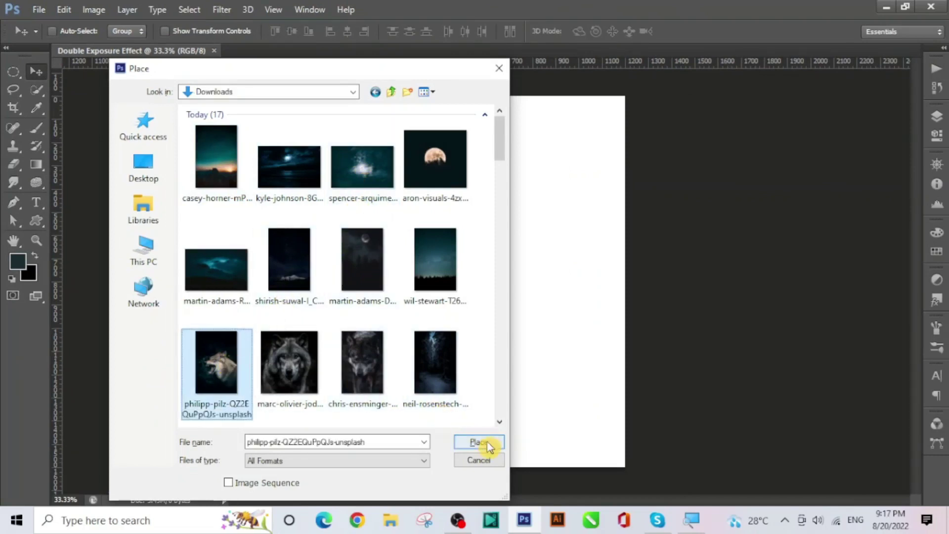
pyautogui.click(490, 445)
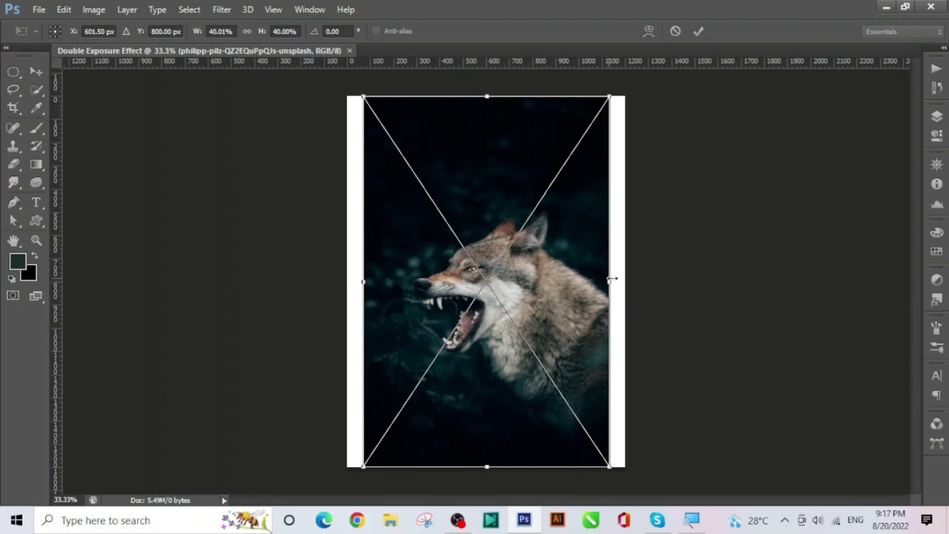
# - Enlarge the placed wolf photo to cover the whole canvas and position the wolf's head in the lower half
pyautogui.moveTo(612, 278); pyautogui.dragTo(633, 281)
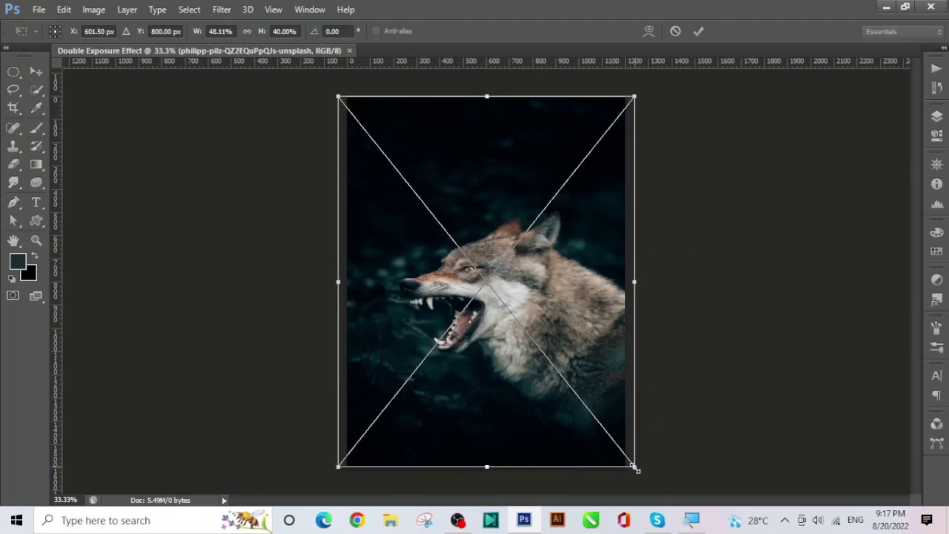
pyautogui.moveTo(636, 469); pyautogui.dragTo(753, 533)
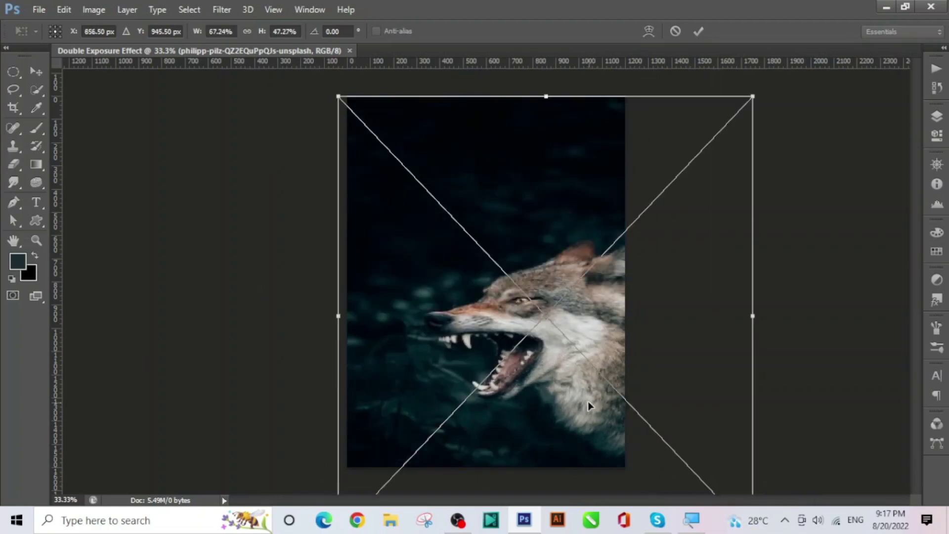
pyautogui.moveTo(575, 400); pyautogui.dragTo(512, 370)
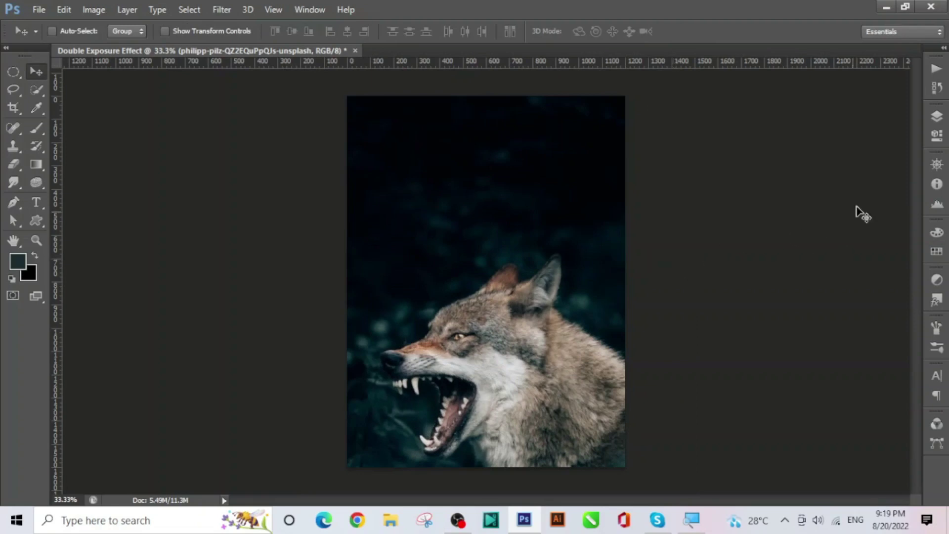
# - Place the starry sky photo with the treeline from Downloads above the wolf and scale it to about 48% to cover the canvas
pyautogui.click(936, 117)
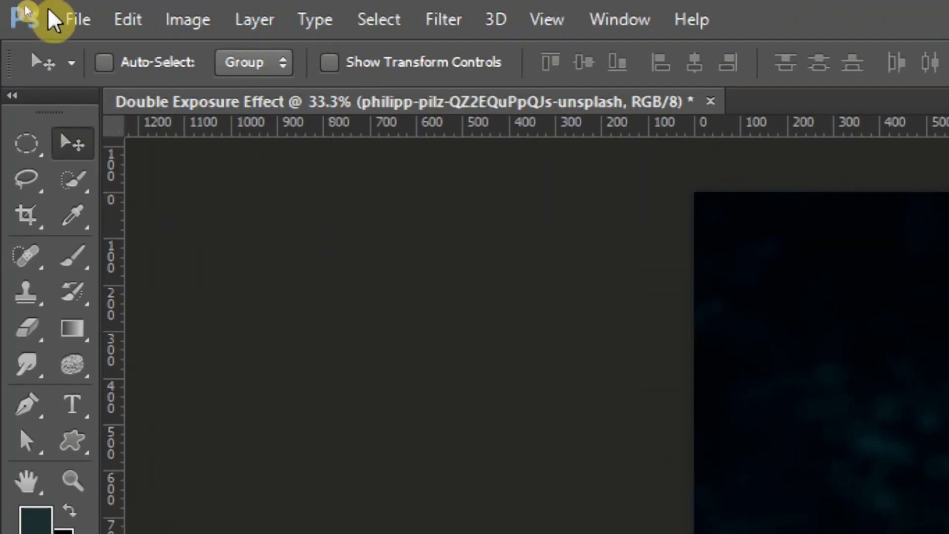
pyautogui.click(34, 9)
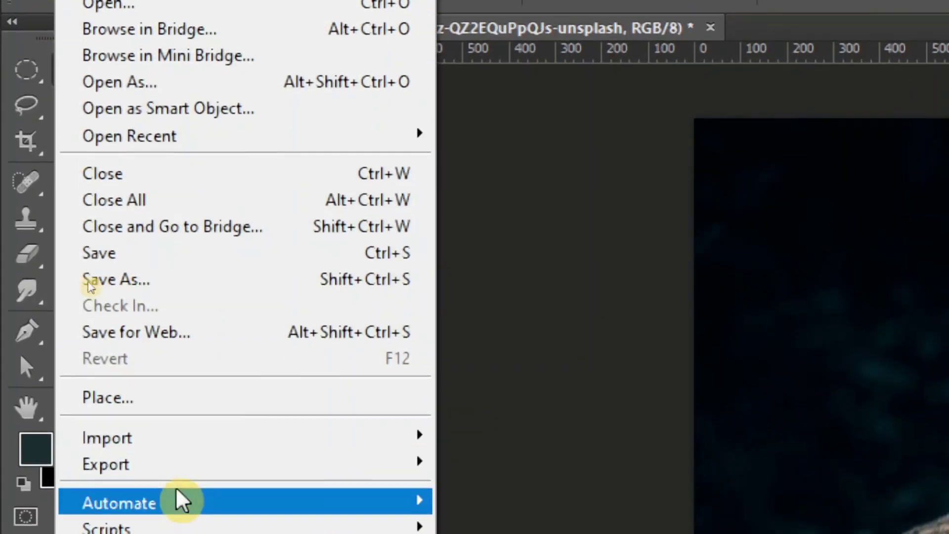
pyautogui.click(158, 395)
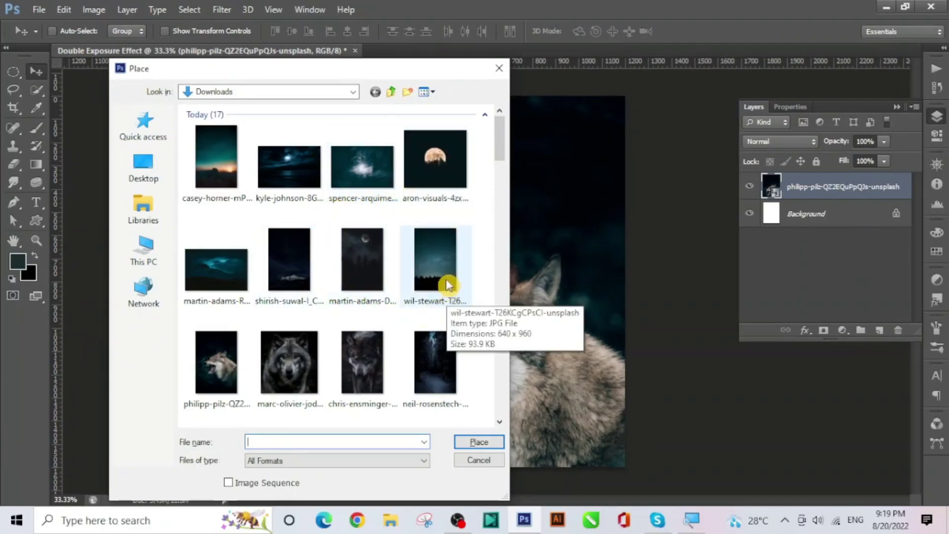
pyautogui.click(448, 282)
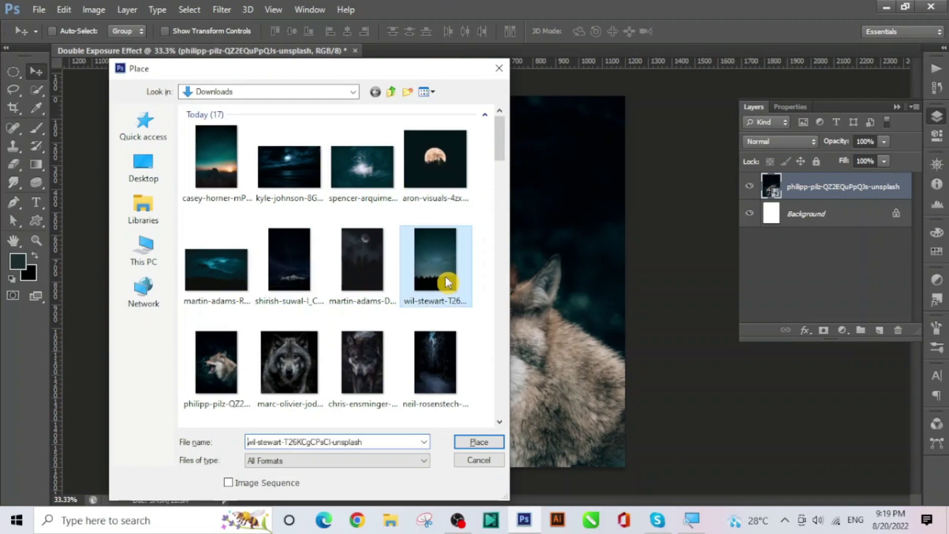
pyautogui.click(487, 443)
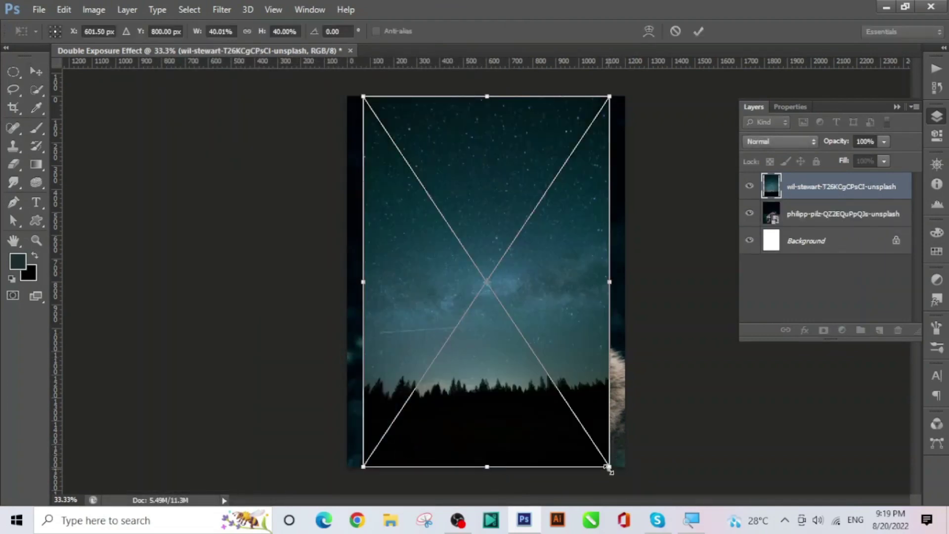
pyautogui.moveTo(611, 469); pyautogui.dragTo(663, 485)
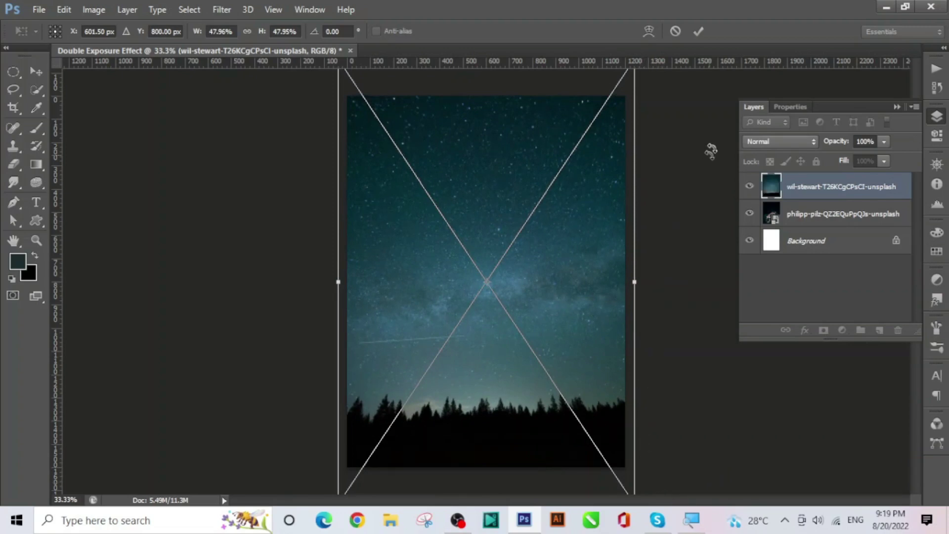
pyautogui.click(702, 32)
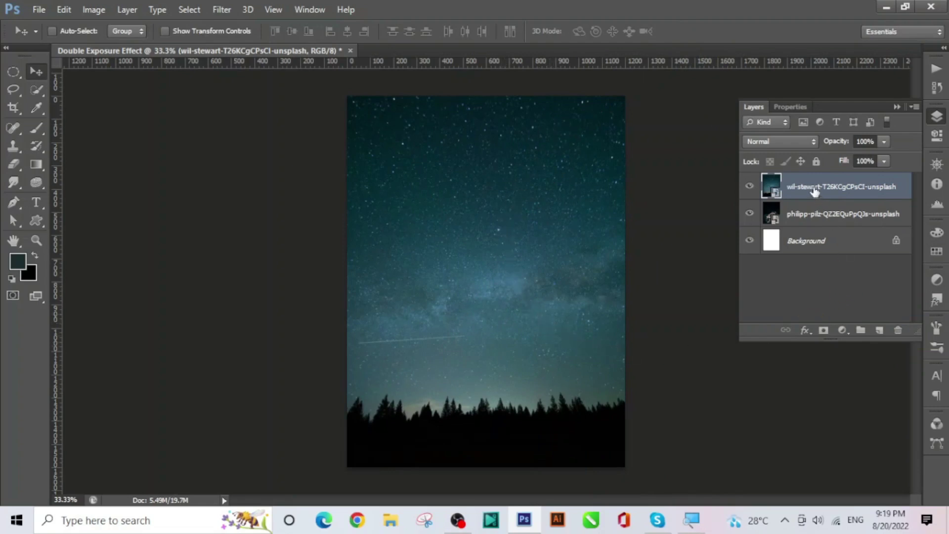
# - Try the Lighten blend mode on the starry sky layer, and set it to Screen instead
pyautogui.click(790, 144)
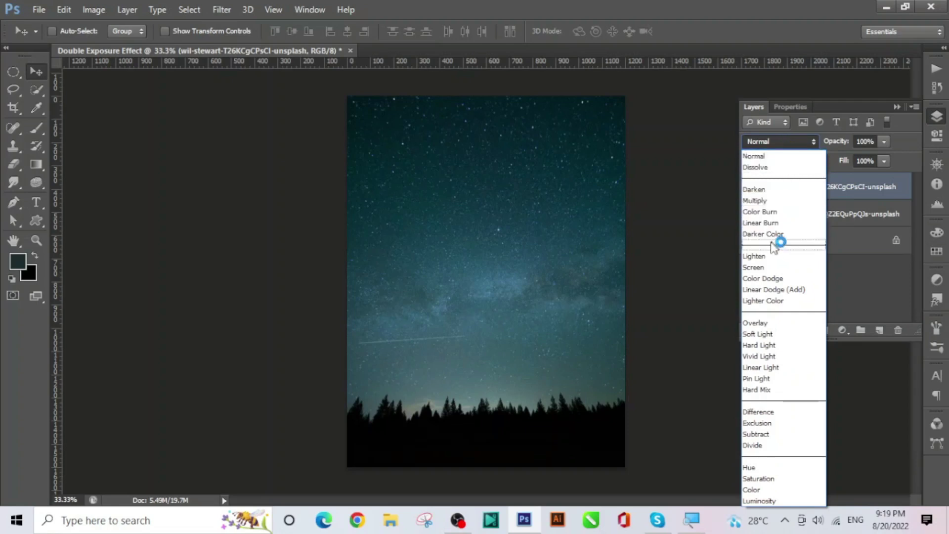
pyautogui.click(772, 257)
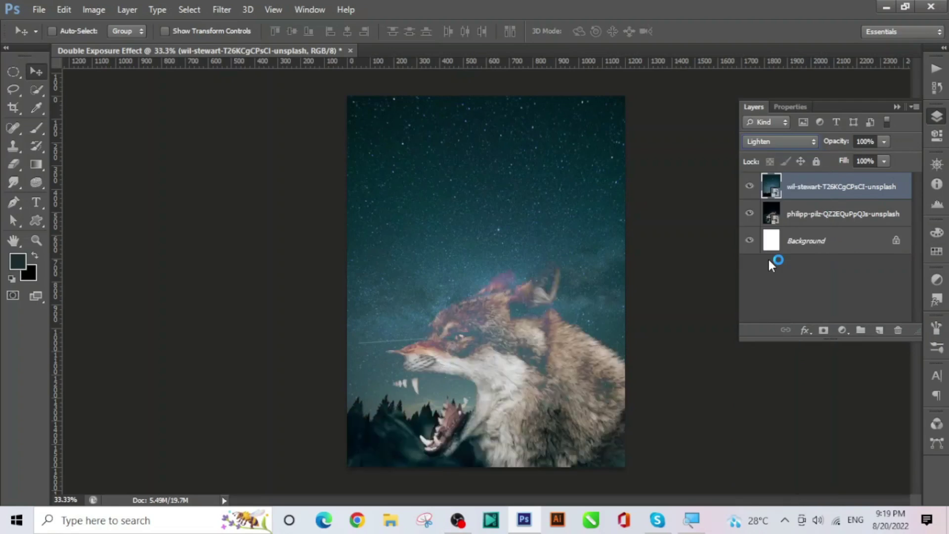
pyautogui.click(781, 141)
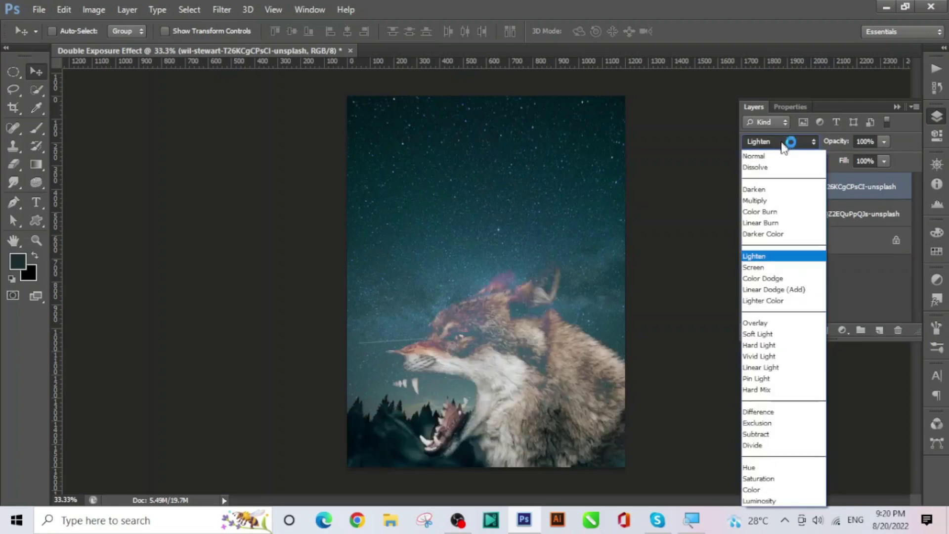
pyautogui.click(754, 270)
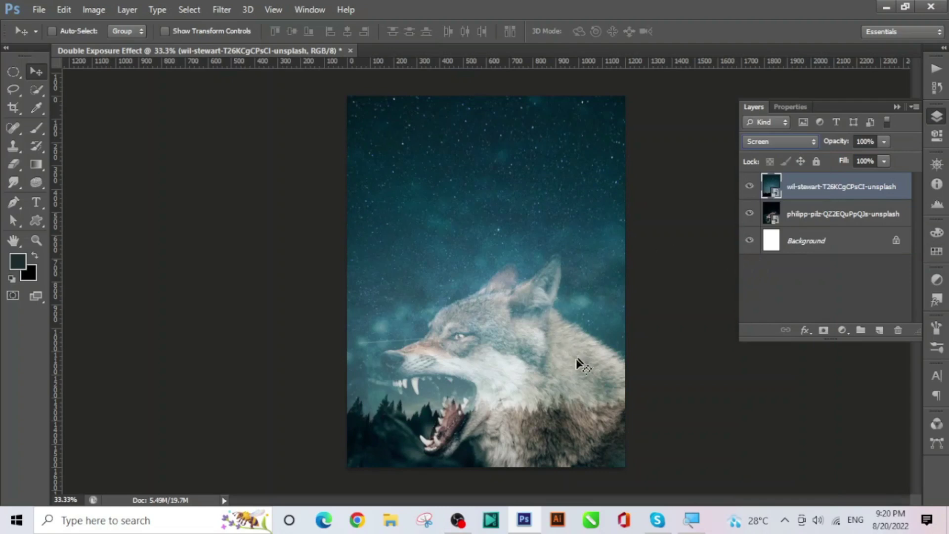
# - Move the starry sky layer up about 644 px so its treeline sits at the wolf's ears
pyautogui.moveTo(536, 376); pyautogui.dragTo(535, 243)
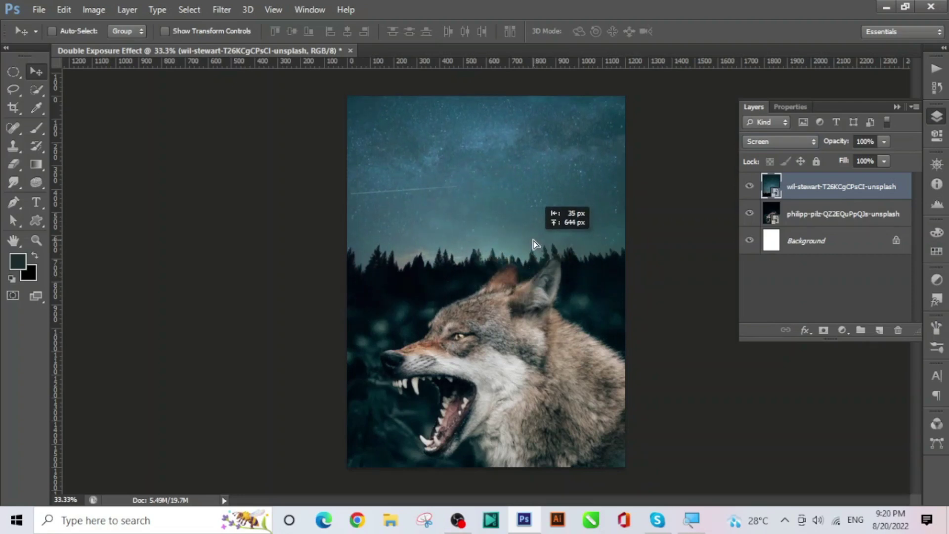
pyautogui.moveTo(534, 243); pyautogui.dragTo(535, 243)
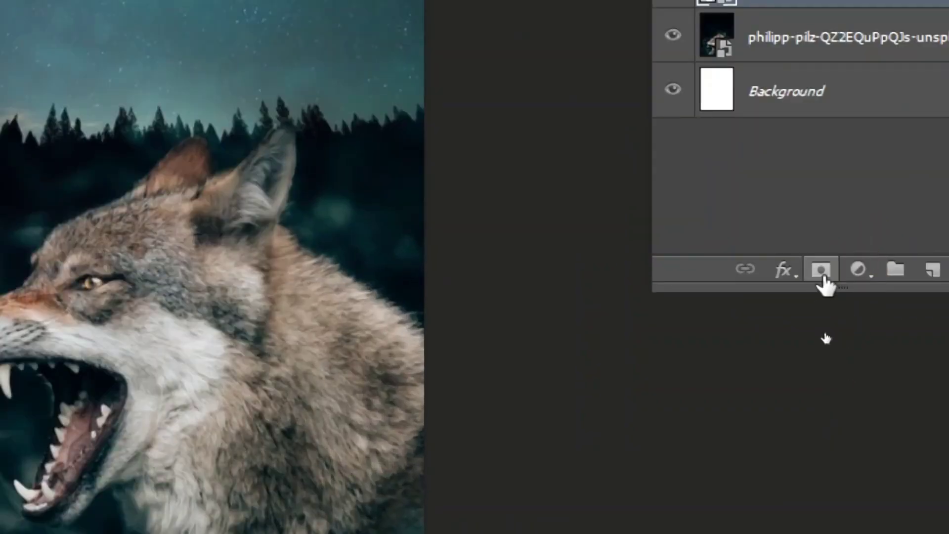
# - Add a layer mask to the starry sky layer and set the soft black brush to 154 px with 0% hardness
pyautogui.click(823, 275)
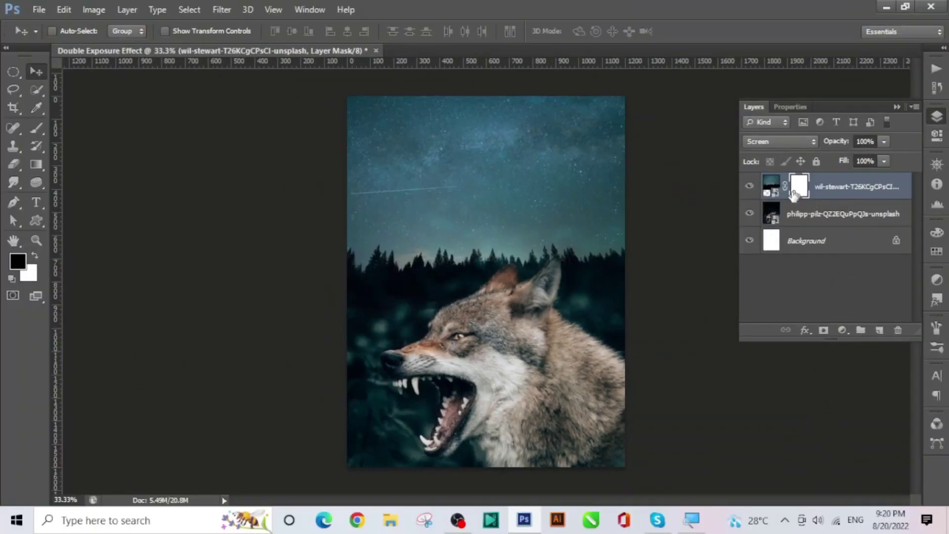
pyautogui.click(37, 129)
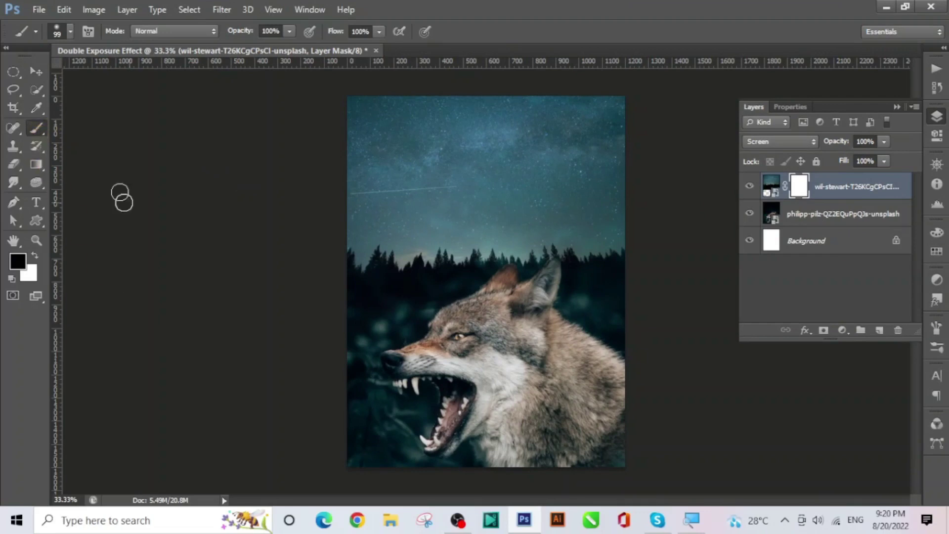
pyautogui.click(70, 32)
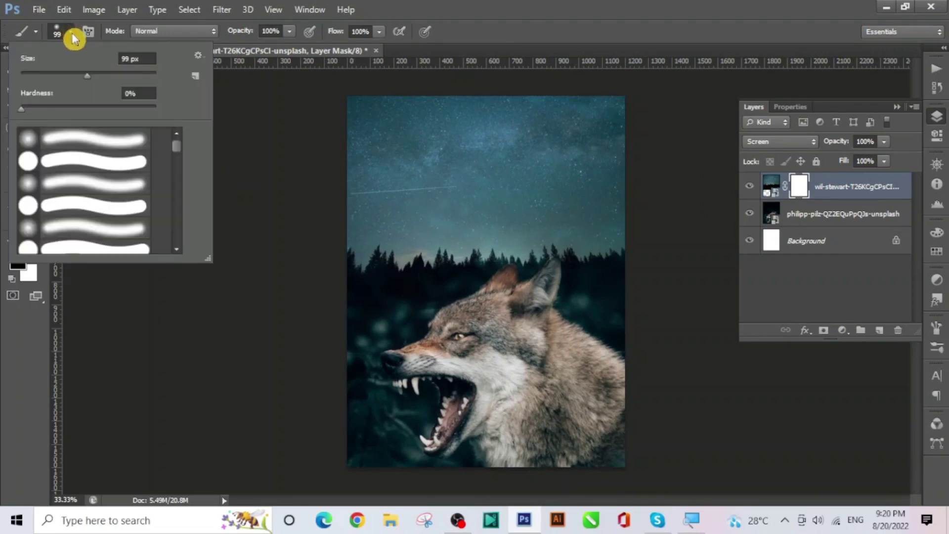
pyautogui.click(410, 12)
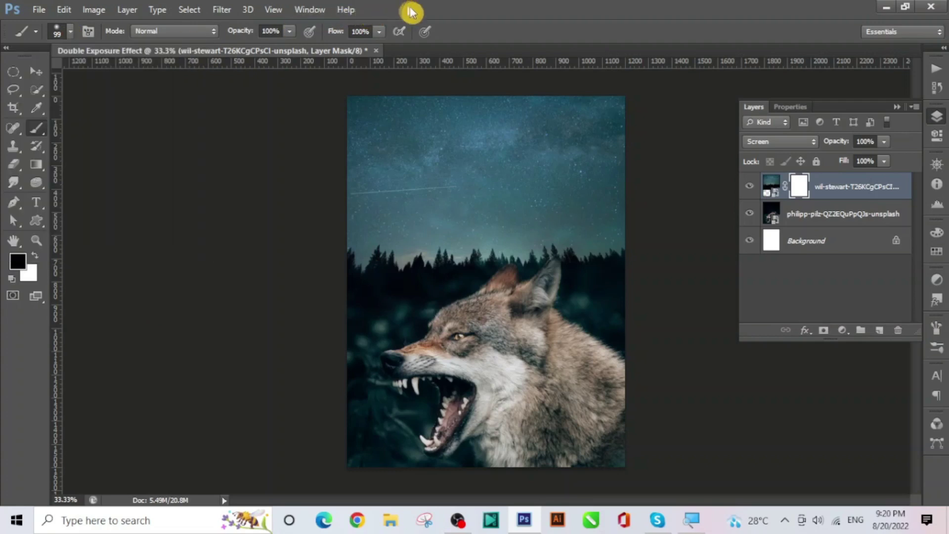
pyautogui.rightClick(526, 338)
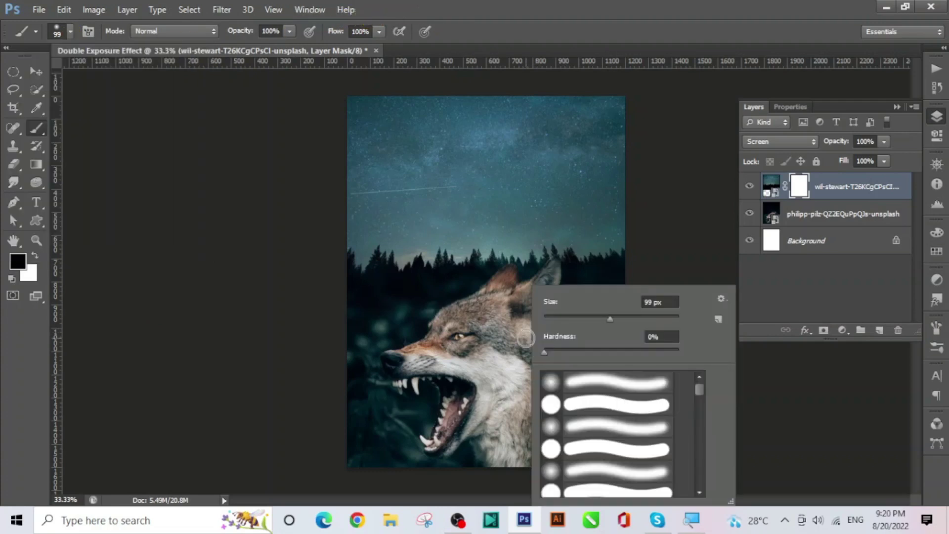
pyautogui.click(629, 317)
pyautogui.click(489, 337)
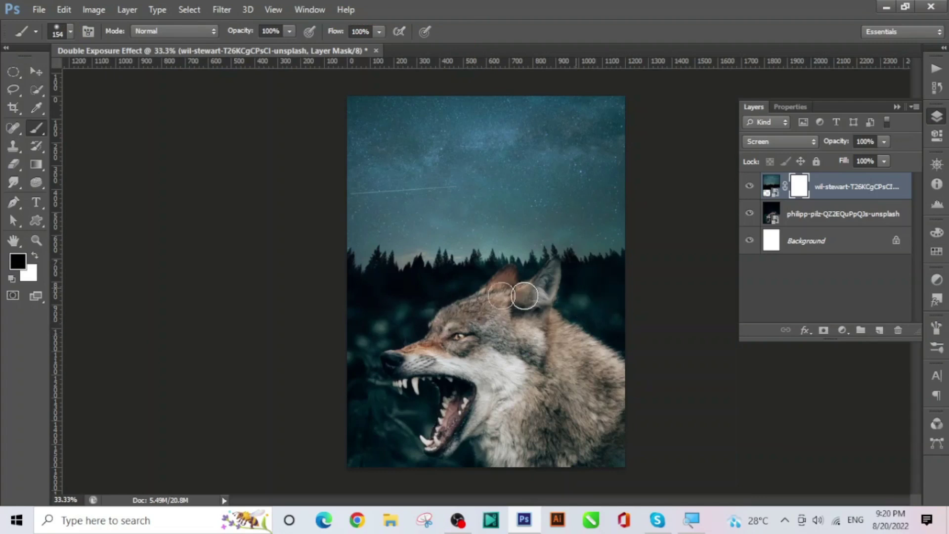
# - Paint black on the starry sky layer's mask over the wolf and the dark area below the treeline down to the canvas bottom
pyautogui.moveTo(391, 300)
pyautogui.mouseDown()
pyautogui.moveTo(354, 400)
pyautogui.moveTo(456, 341)
pyautogui.moveTo(415, 413)
pyautogui.moveTo(493, 418)
pyautogui.mouseUp()
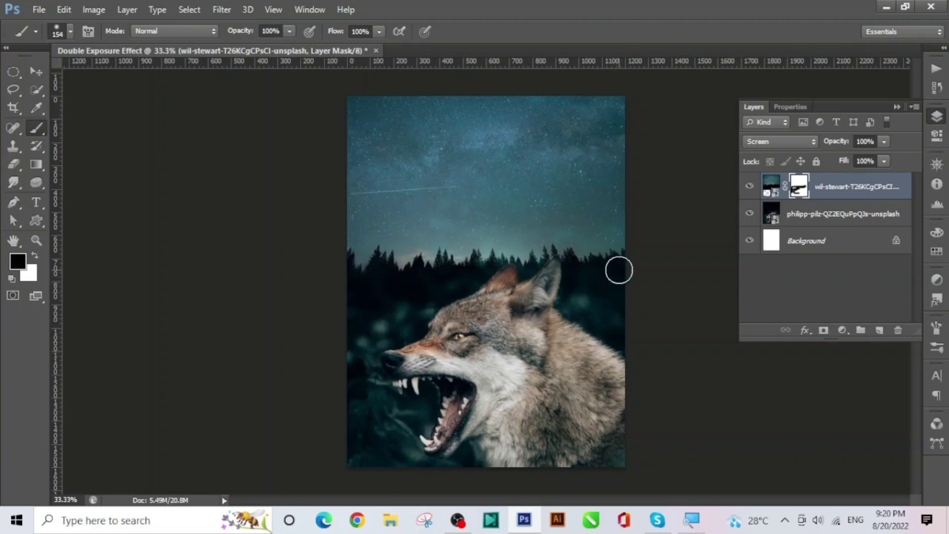
pyautogui.moveTo(619, 270)
pyautogui.mouseDown()
pyautogui.moveTo(612, 290)
pyautogui.moveTo(589, 290)
pyautogui.moveTo(612, 340)
pyautogui.mouseUp()
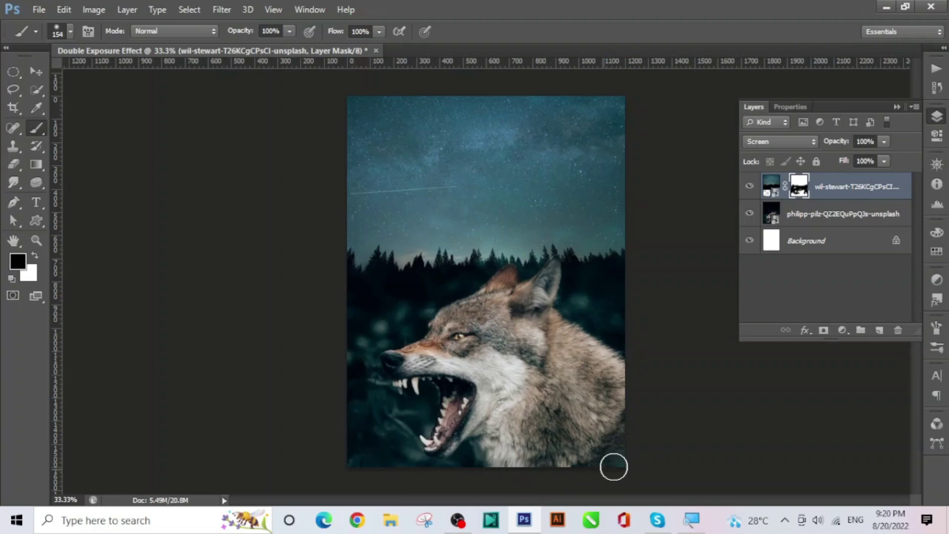
pyautogui.moveTo(613, 467); pyautogui.dragTo(621, 421)
pyautogui.click(33, 75)
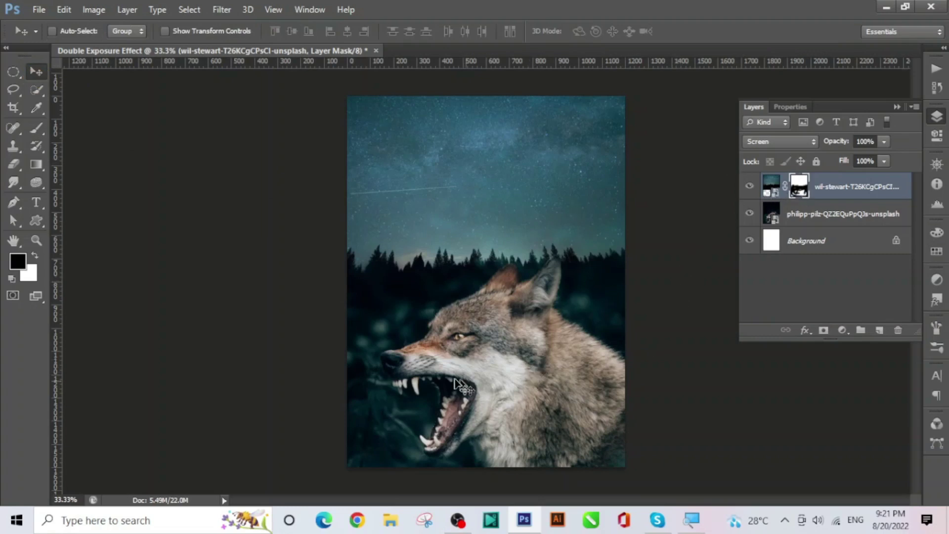
# - Place the snowy mountain night photo from Downloads above the starry sky layer and scale it to about 56% to cover the canvas
pyautogui.click(40, 11)
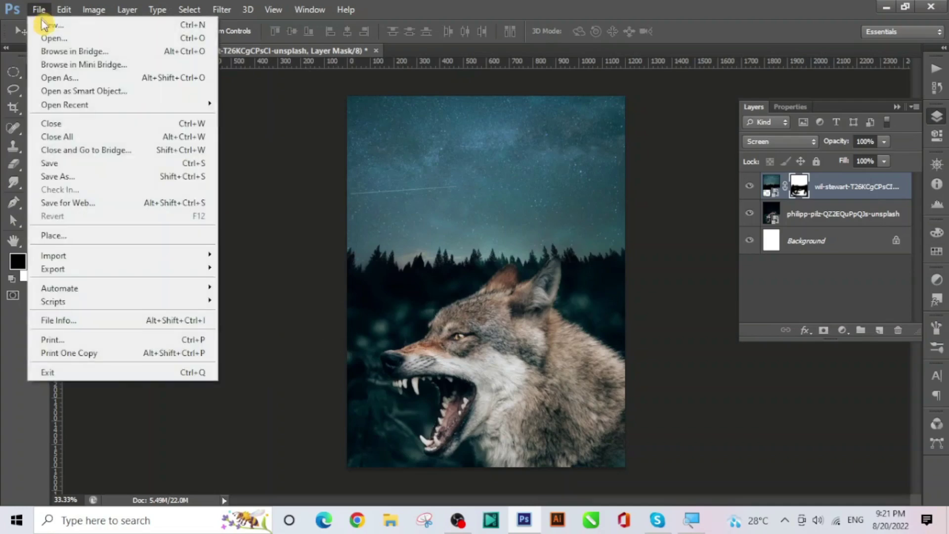
pyautogui.click(79, 236)
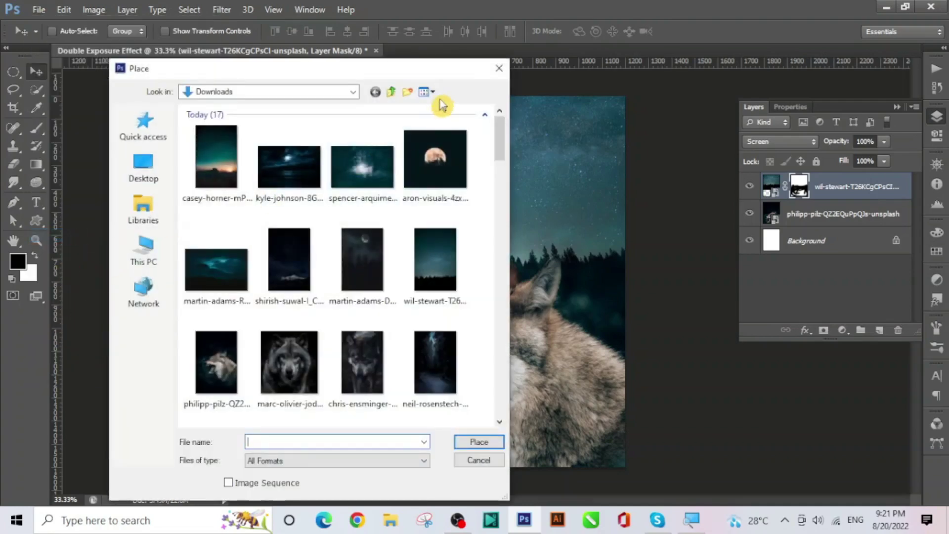
pyautogui.moveTo(433, 69); pyautogui.dragTo(387, 23)
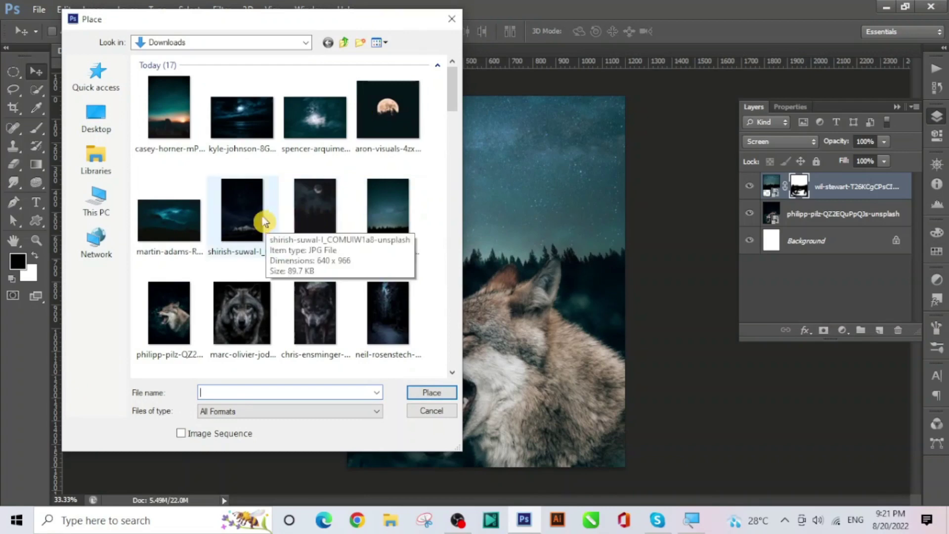
pyautogui.click(246, 230)
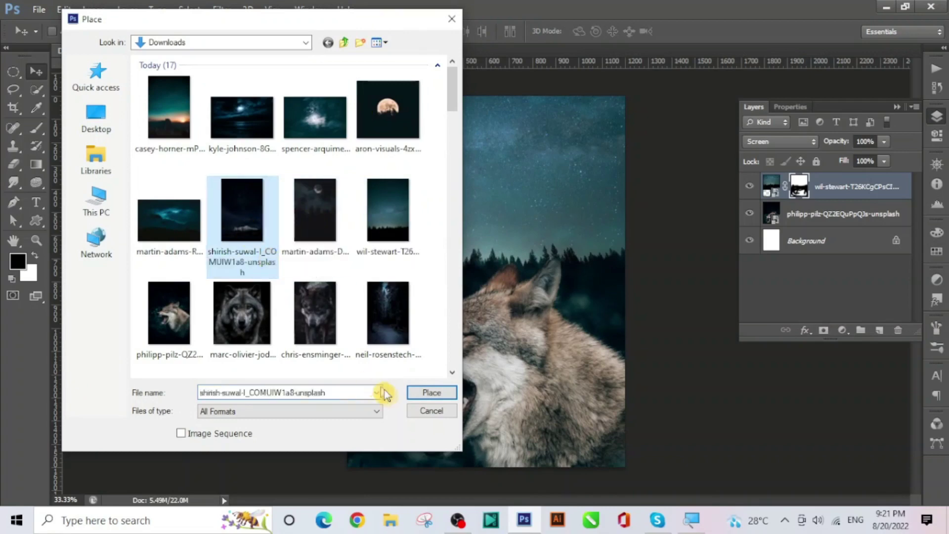
pyautogui.click(416, 395)
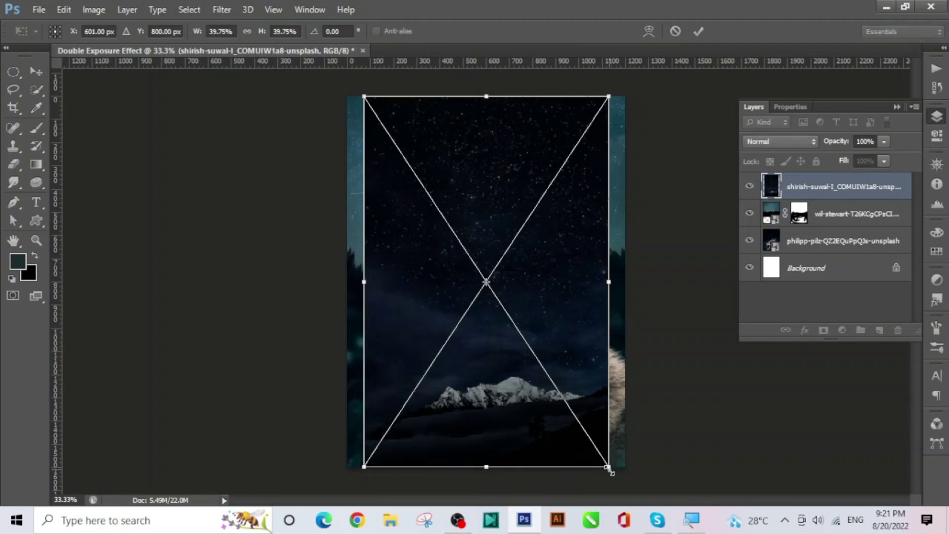
pyautogui.moveTo(610, 471); pyautogui.dragTo(732, 499)
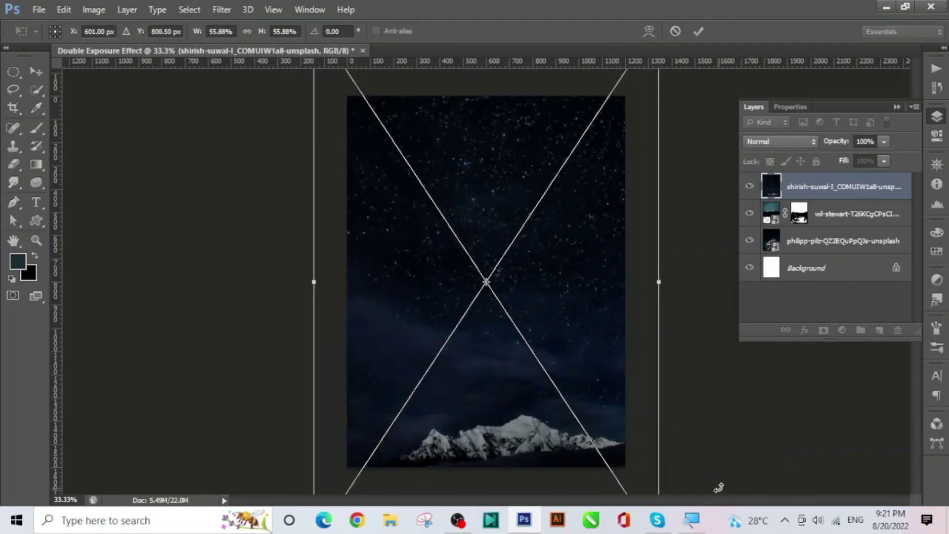
pyautogui.click(699, 31)
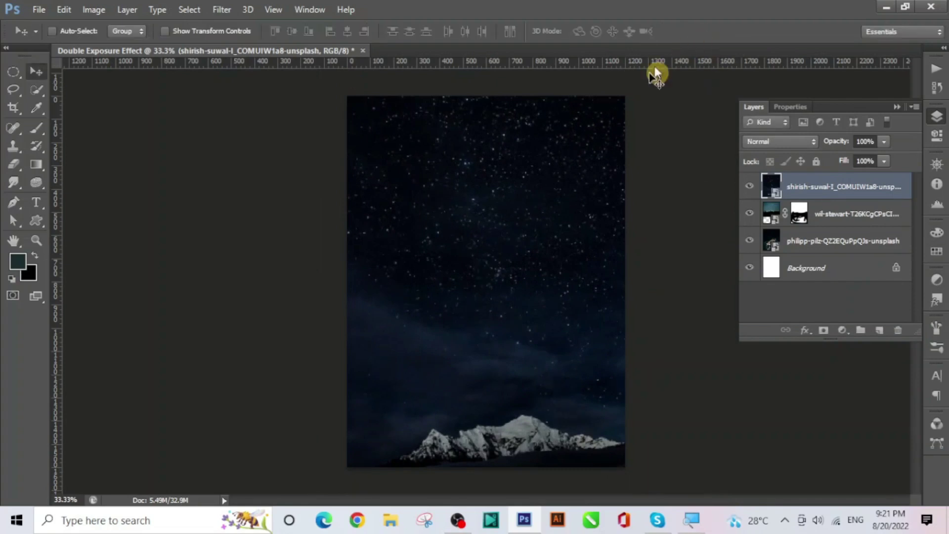
# - Set the mountain layer's blend mode to Lighten and move its peaks up into the sky just above the treeline
pyautogui.click(786, 143)
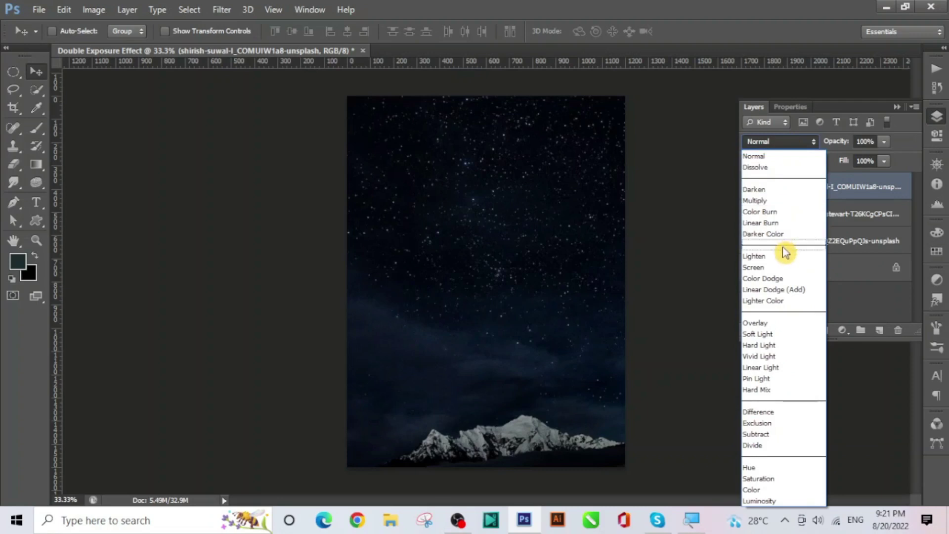
pyautogui.click(786, 257)
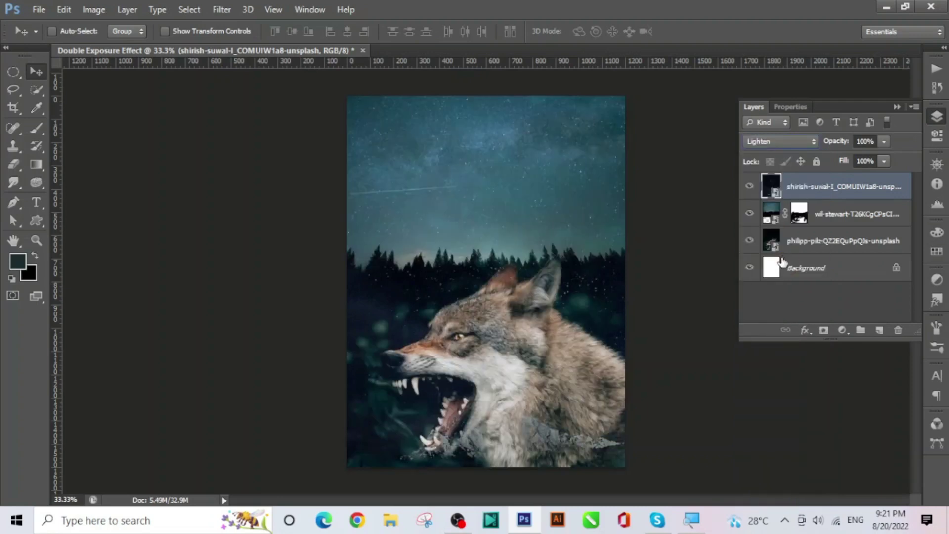
pyautogui.moveTo(514, 427); pyautogui.dragTo(457, 213)
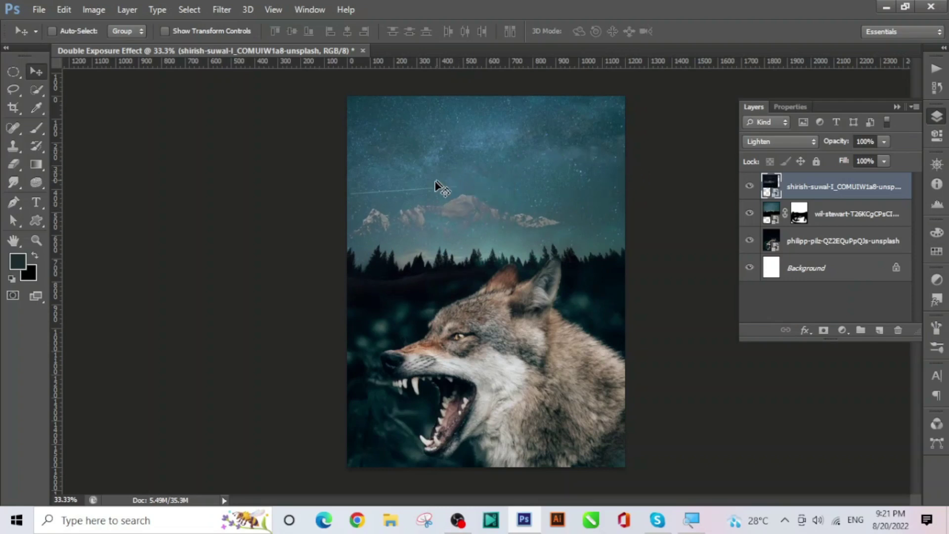
# - Mask out the mountain layer below the treeline with the black brush and nudge the mountains slightly up and left
pyautogui.click(824, 331)
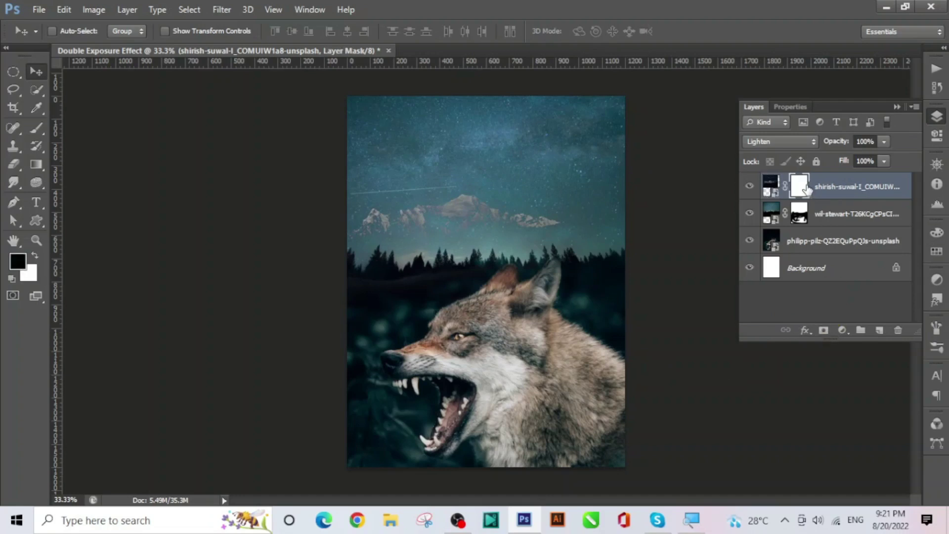
pyautogui.click(37, 128)
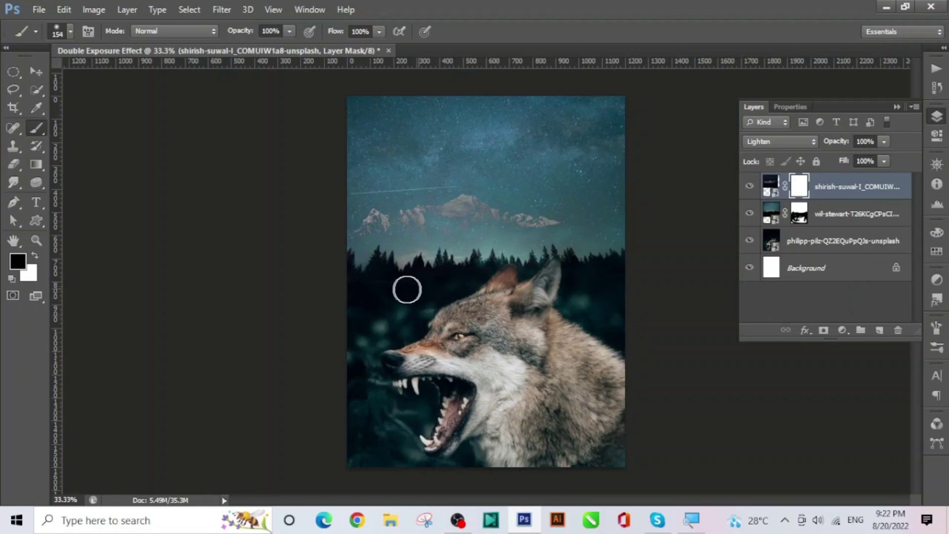
pyautogui.moveTo(407, 290); pyautogui.dragTo(367, 309)
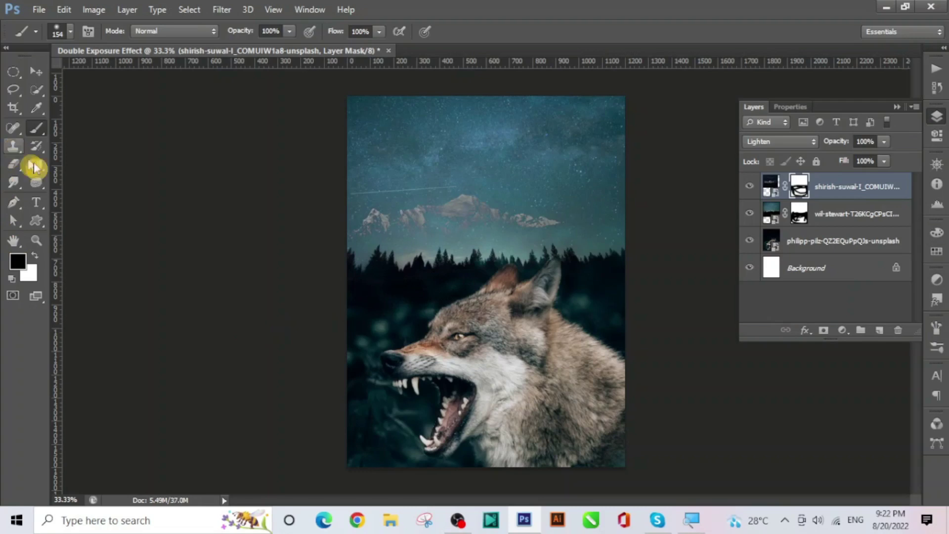
pyautogui.click(34, 72)
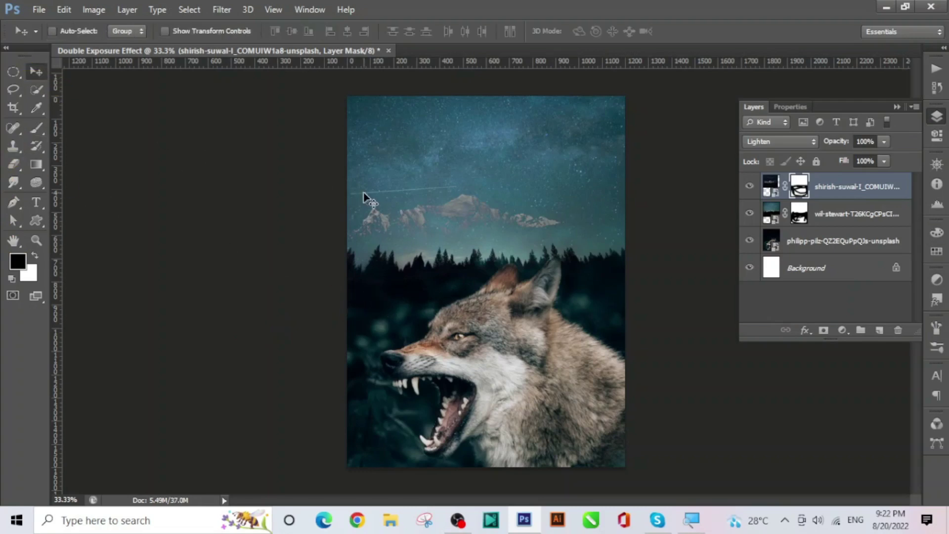
pyautogui.moveTo(445, 216); pyautogui.dragTo(441, 209)
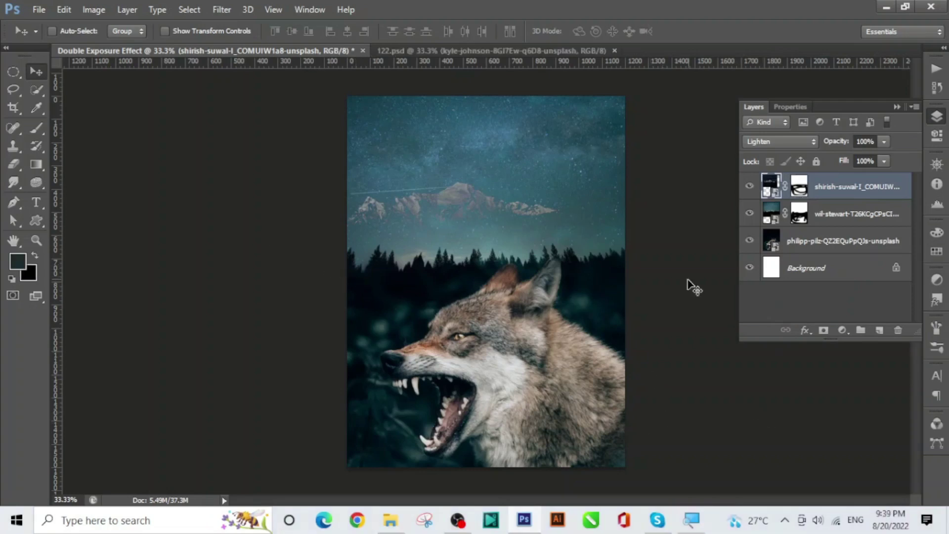
# - Place the moonlit sea photo from Downloads above the mountain layer and scale it to about 47% to span the canvas width
pyautogui.click(38, 9)
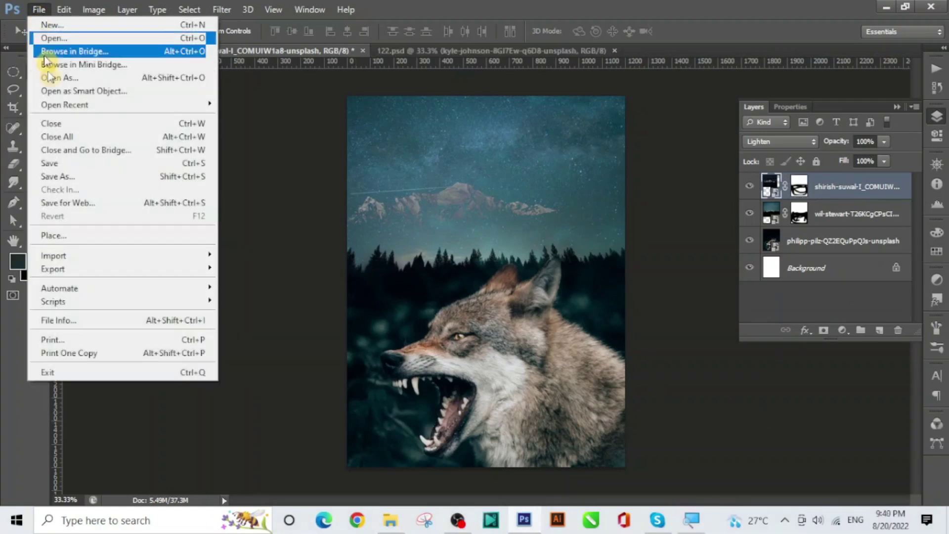
pyautogui.click(82, 236)
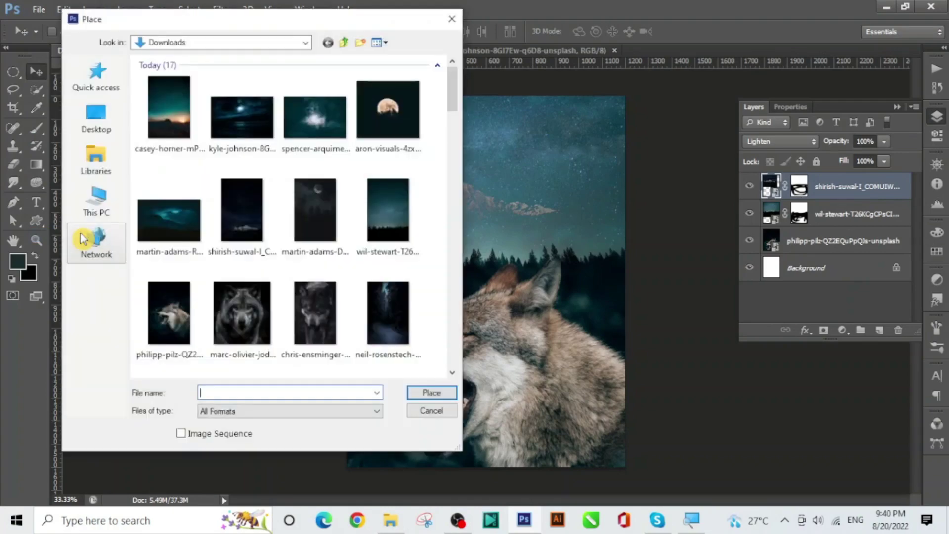
pyautogui.click(238, 111)
pyautogui.click(431, 392)
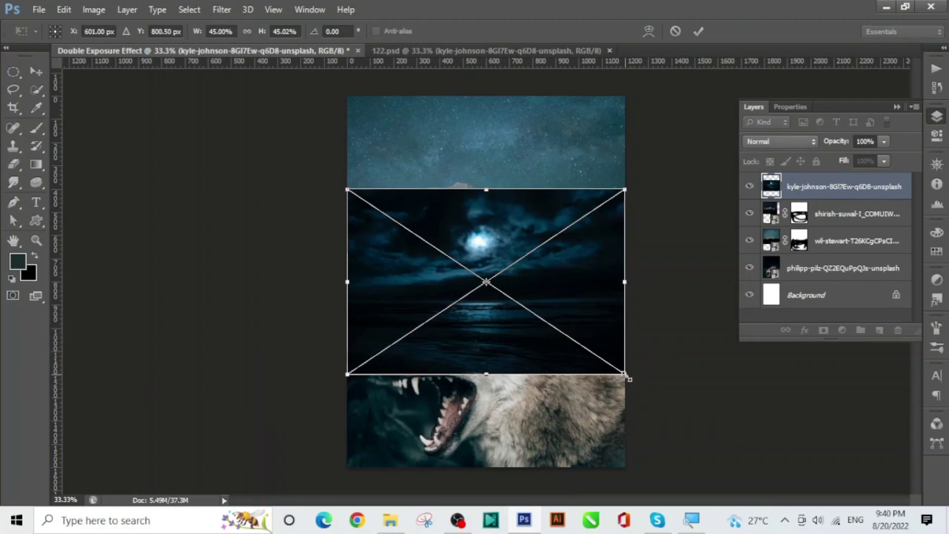
pyautogui.moveTo(626, 377); pyautogui.dragTo(634, 382)
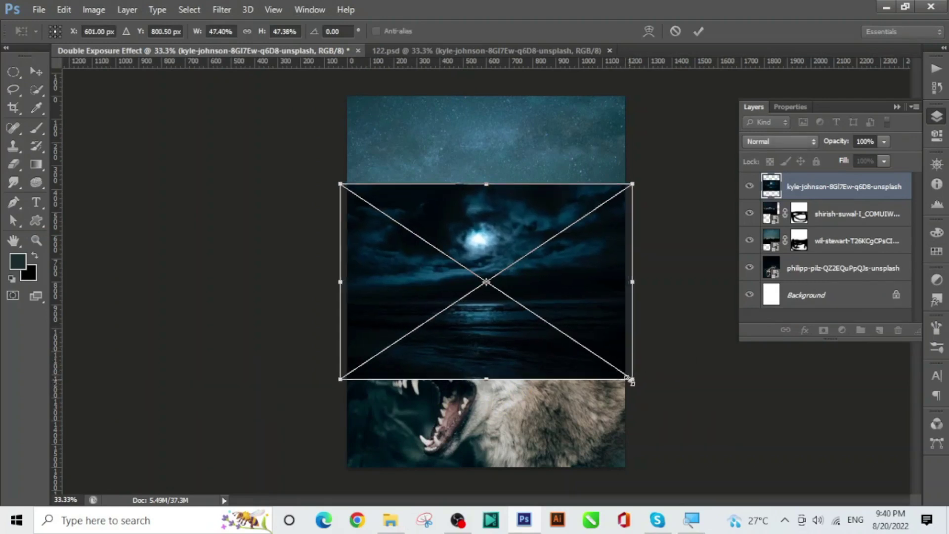
pyautogui.click(698, 31)
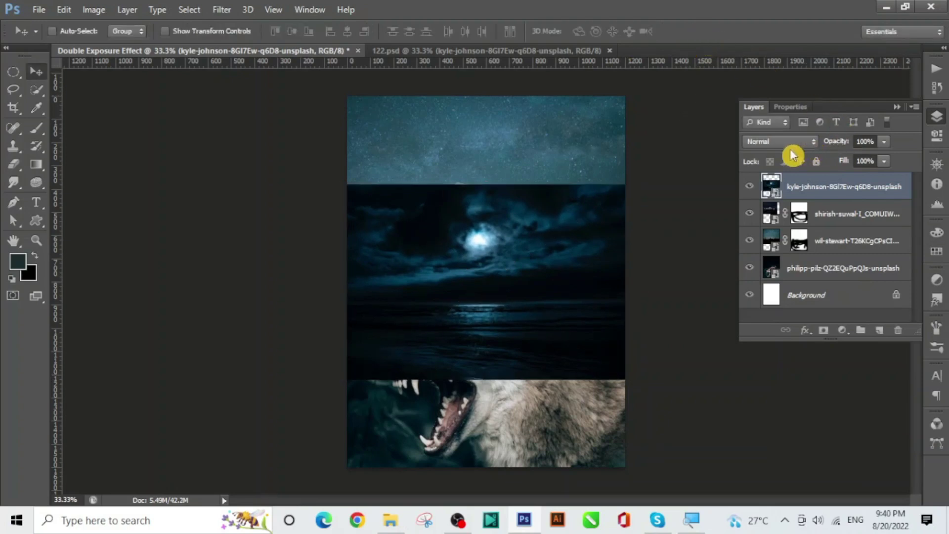
# - Set the moonlit sea layer's blend mode to Soft Light and move it up to the top edge of the canvas
pyautogui.click(779, 143)
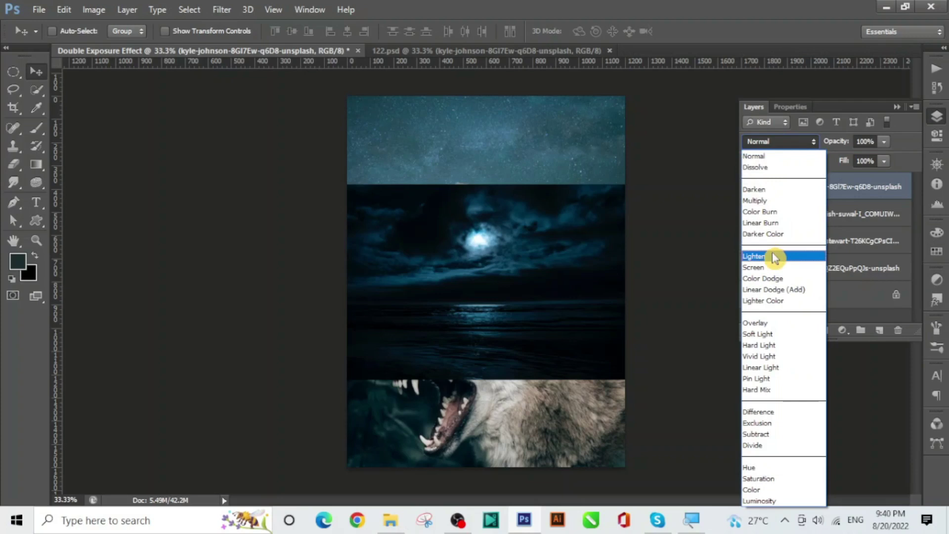
pyautogui.click(768, 333)
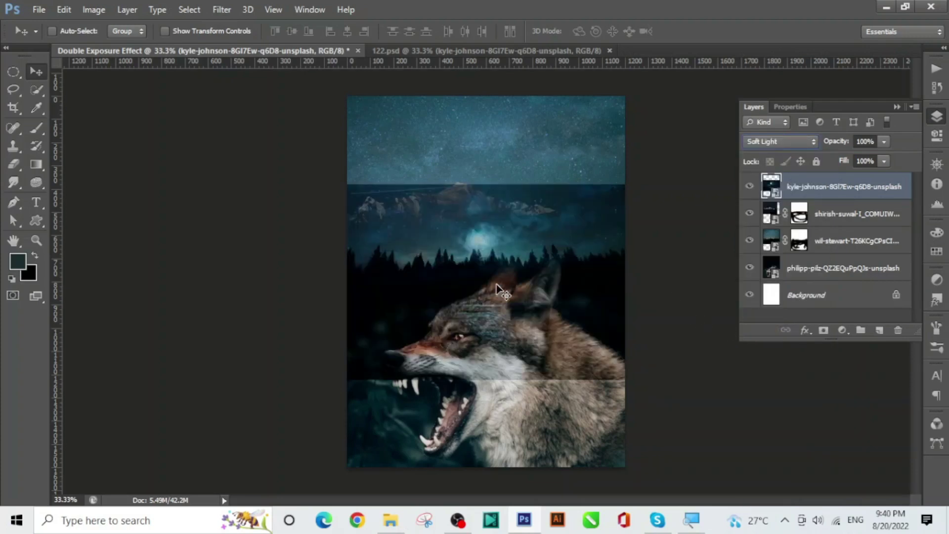
pyautogui.moveTo(497, 284); pyautogui.dragTo(497, 203)
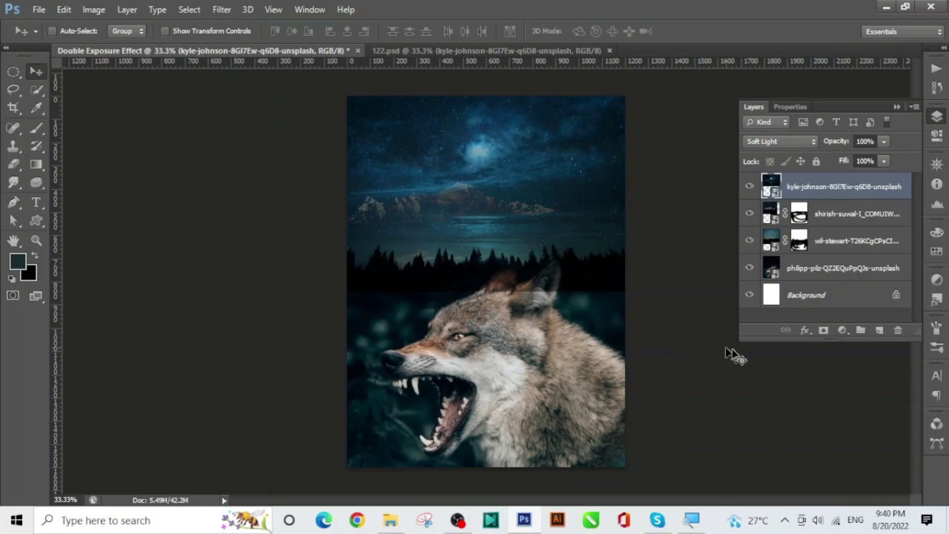
# - Add a layer mask to the moonlit sea layer and paint out its hard edge across the wolf's ears with a black brush
pyautogui.click(824, 331)
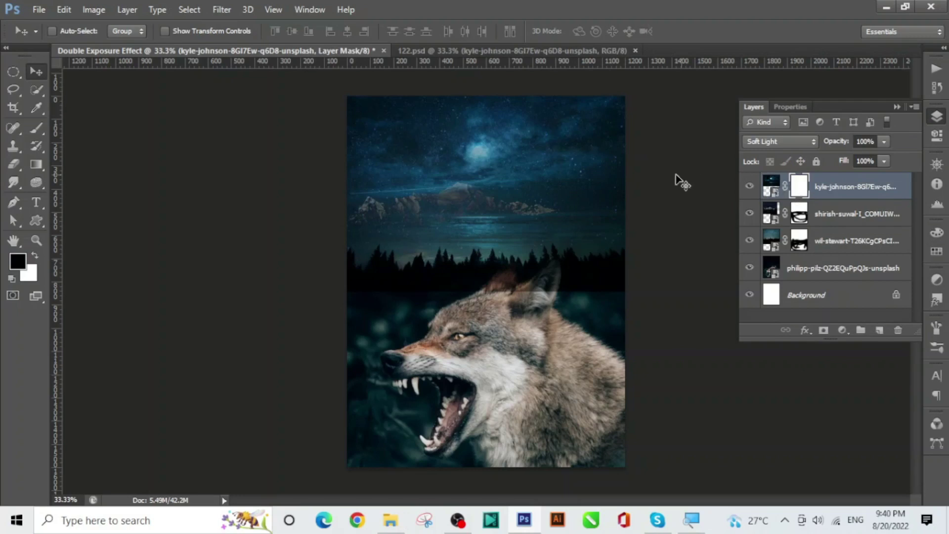
pyautogui.click(37, 132)
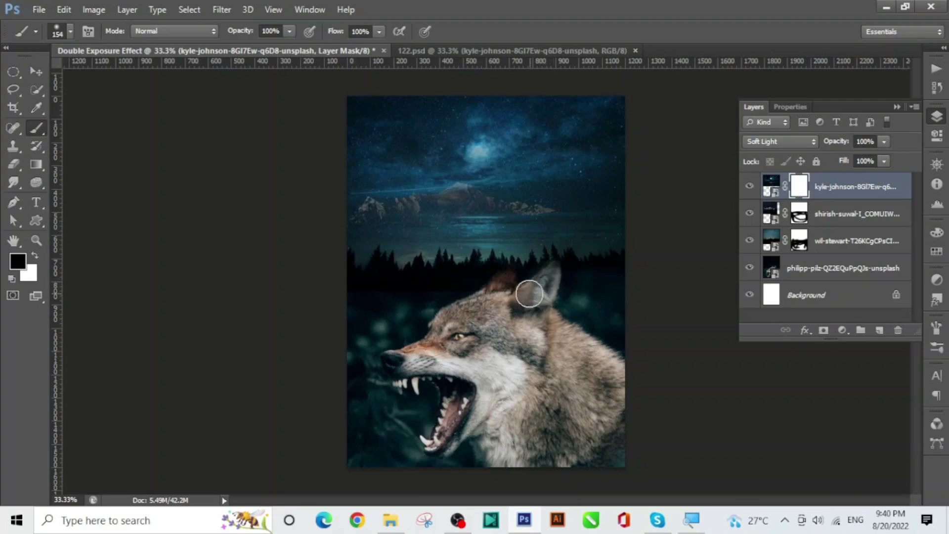
pyautogui.moveTo(530, 294)
pyautogui.mouseDown()
pyautogui.moveTo(505, 281)
pyautogui.moveTo(472, 294)
pyautogui.mouseUp()
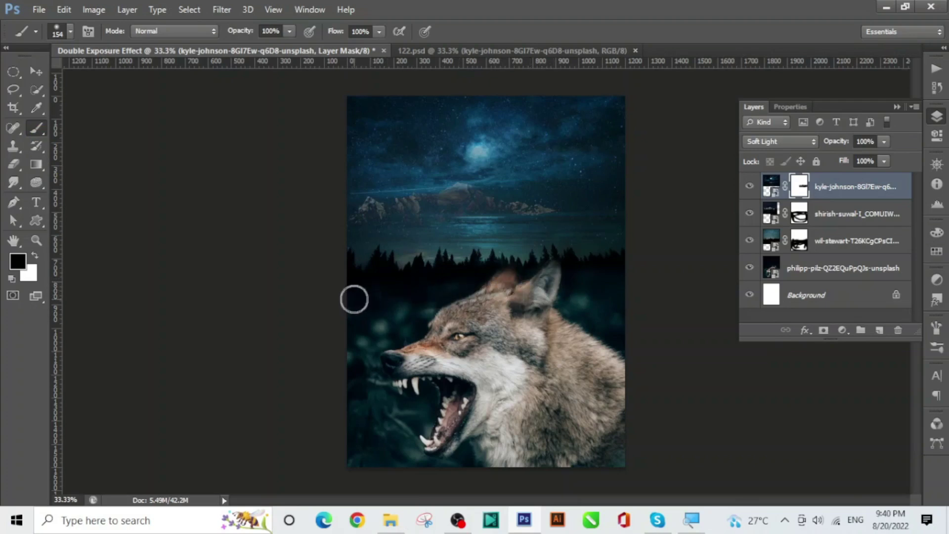
pyautogui.moveTo(354, 299)
pyautogui.mouseDown()
pyautogui.moveTo(507, 294)
pyautogui.moveTo(506, 278)
pyautogui.moveTo(506, 294)
pyautogui.moveTo(524, 300)
pyautogui.moveTo(552, 275)
pyautogui.moveTo(540, 325)
pyautogui.moveTo(553, 276)
pyautogui.moveTo(548, 290)
pyautogui.moveTo(618, 306)
pyautogui.moveTo(537, 296)
pyautogui.mouseUp()
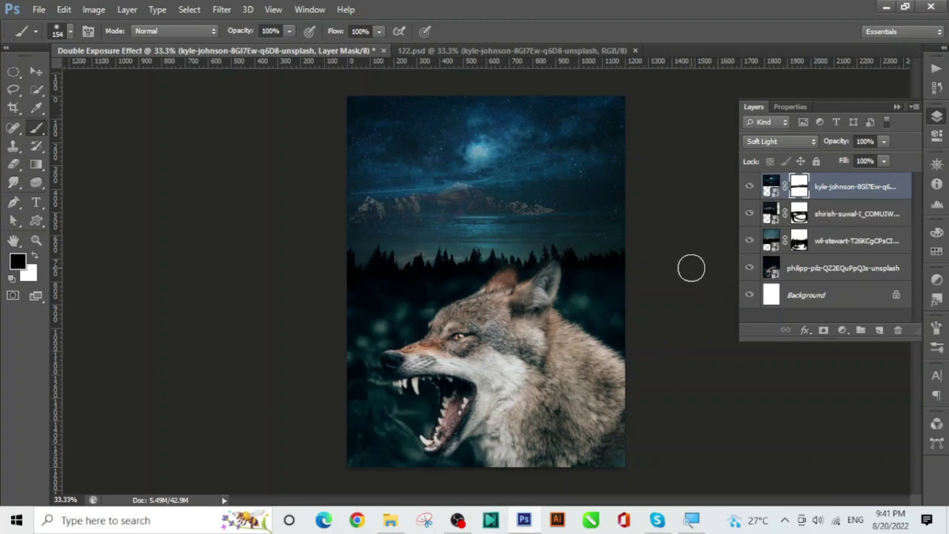
pyautogui.click(36, 72)
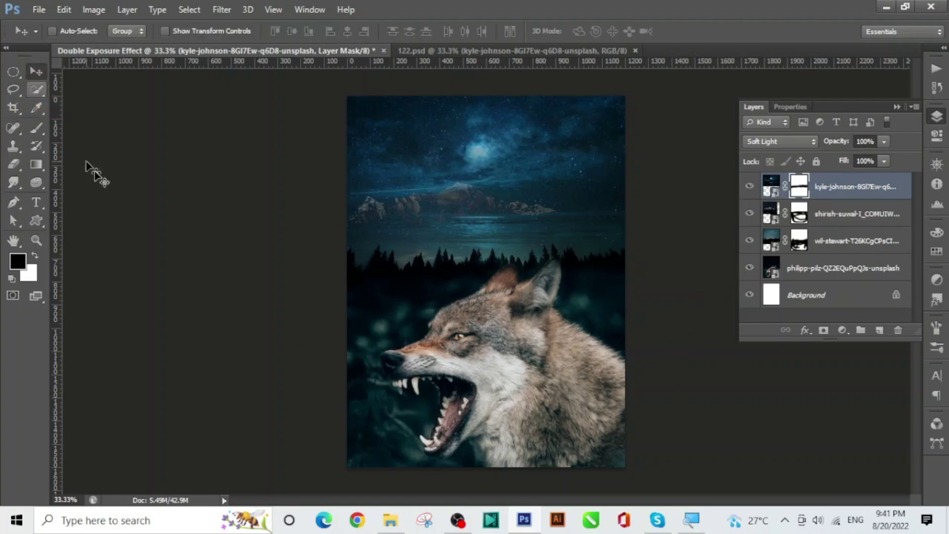
# - Place the full moon photo from Downloads, move it to the canvas's upper edge and widen it to about 46% to span the canvas
pyautogui.click(39, 10)
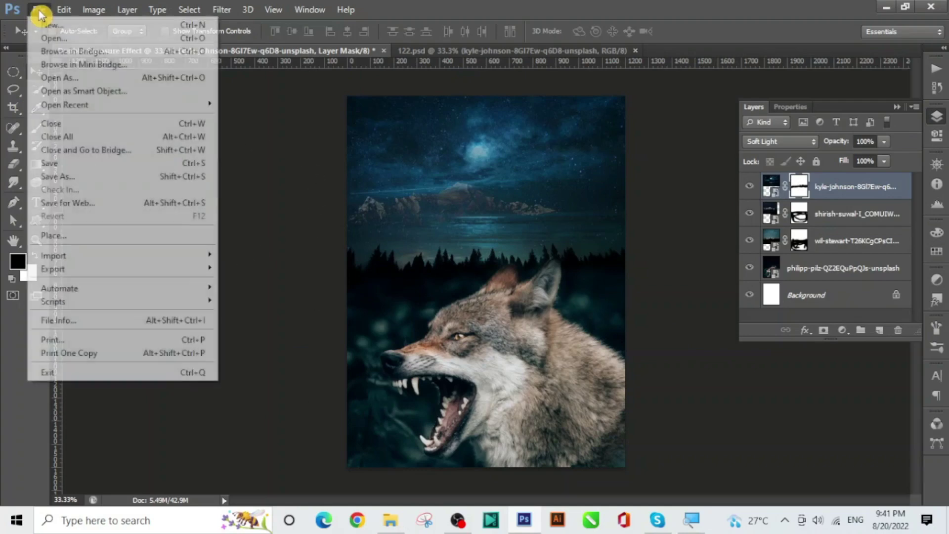
pyautogui.click(81, 237)
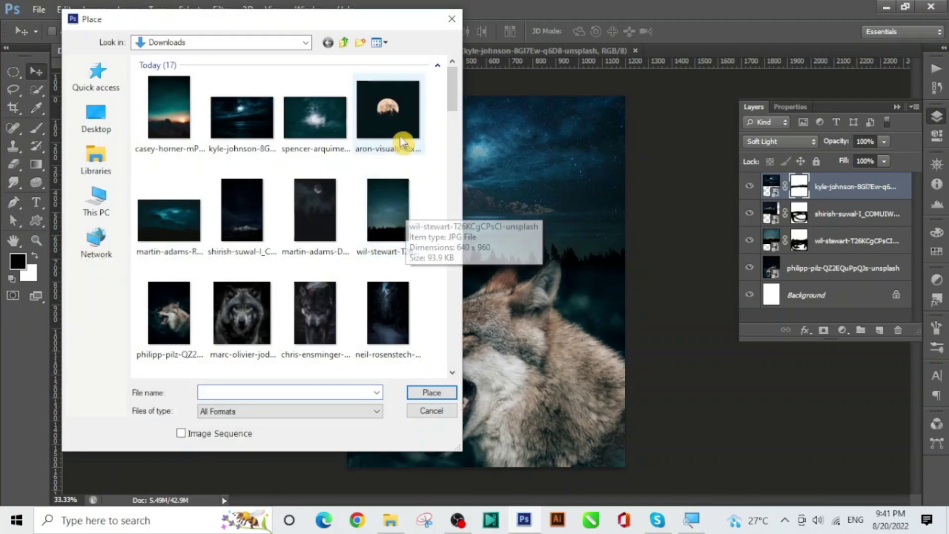
pyautogui.click(384, 111)
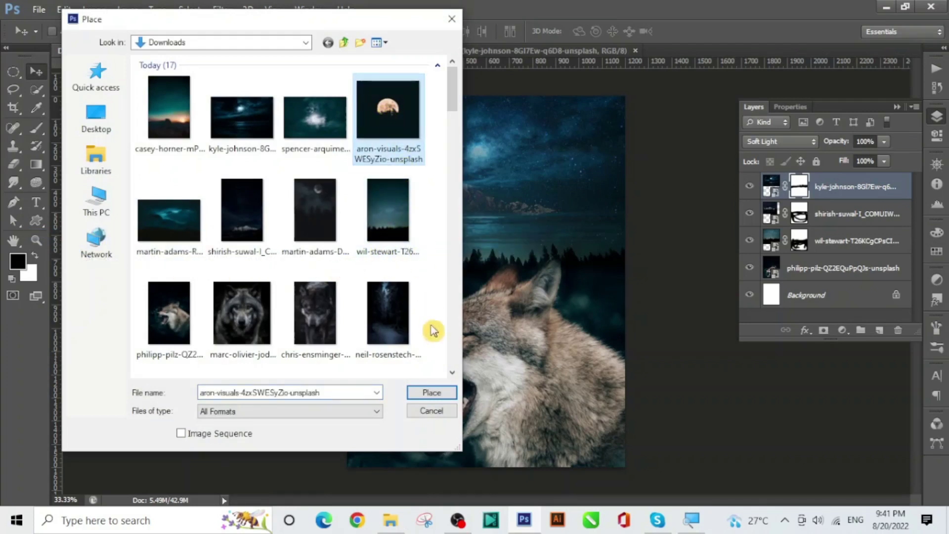
pyautogui.click(434, 391)
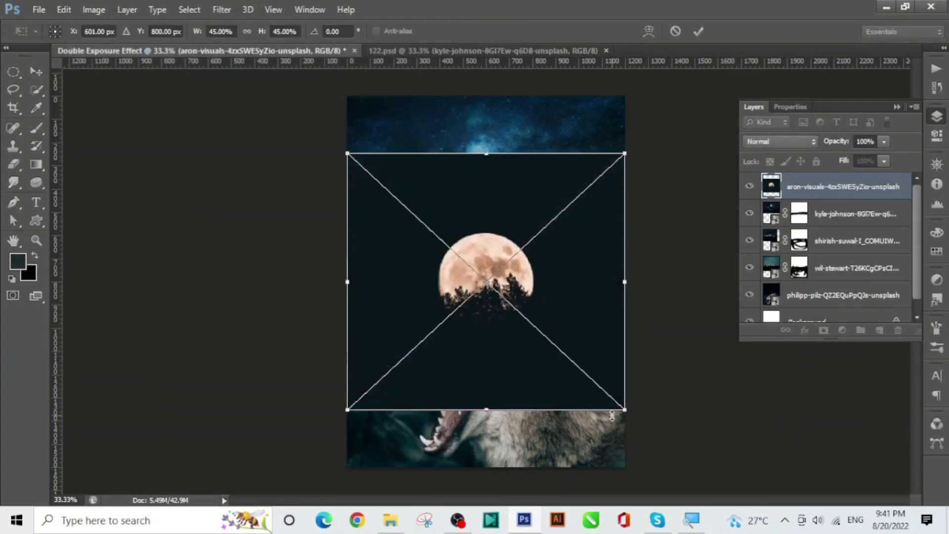
pyautogui.moveTo(551, 383); pyautogui.dragTo(550, 328)
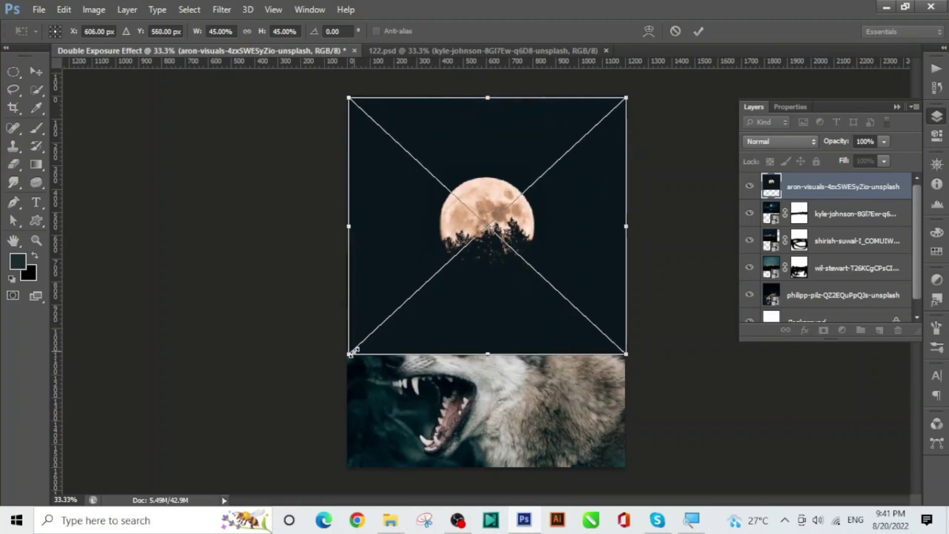
pyautogui.moveTo(351, 353); pyautogui.dragTo(341, 354)
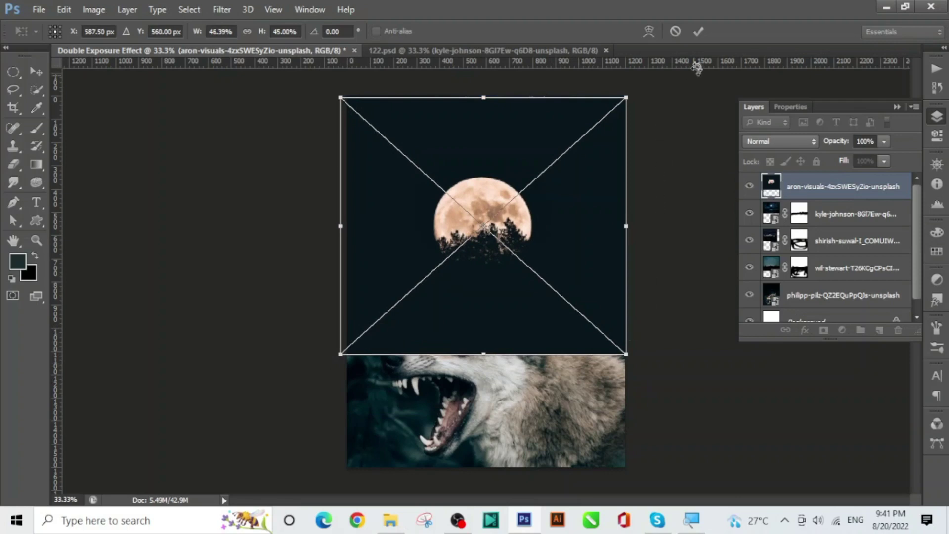
pyautogui.click(698, 32)
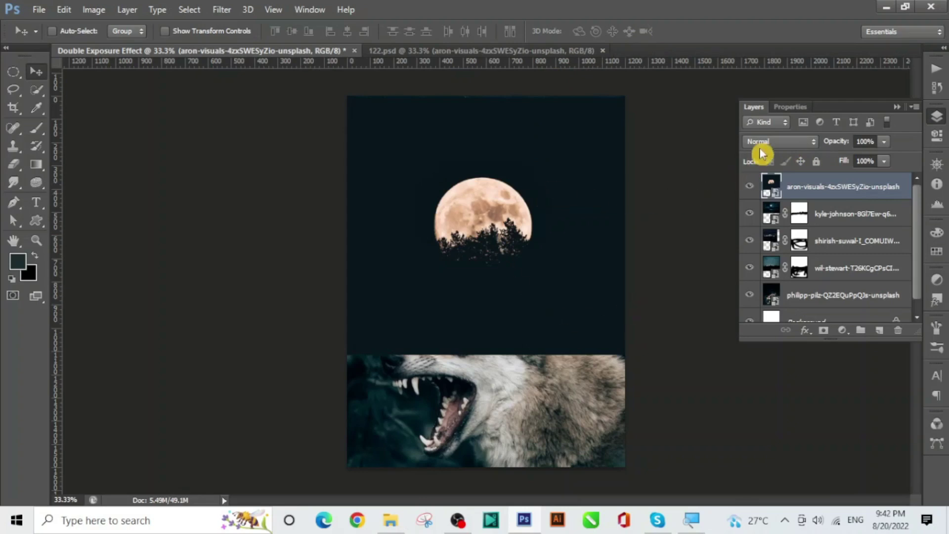
# - Set the moon layer's blend mode to Lighten, scale it down to about 30% and move the moon just above the wolf's ears
pyautogui.click(764, 143)
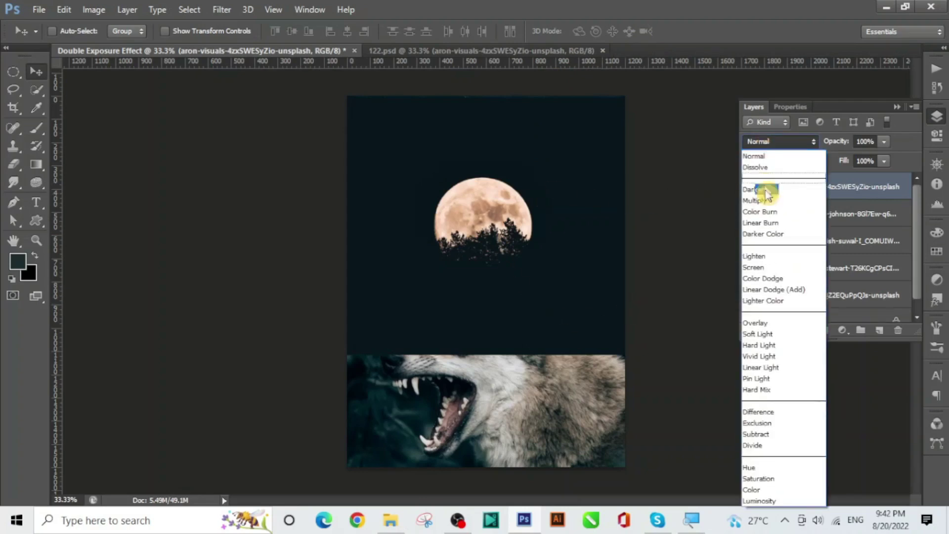
pyautogui.click(762, 256)
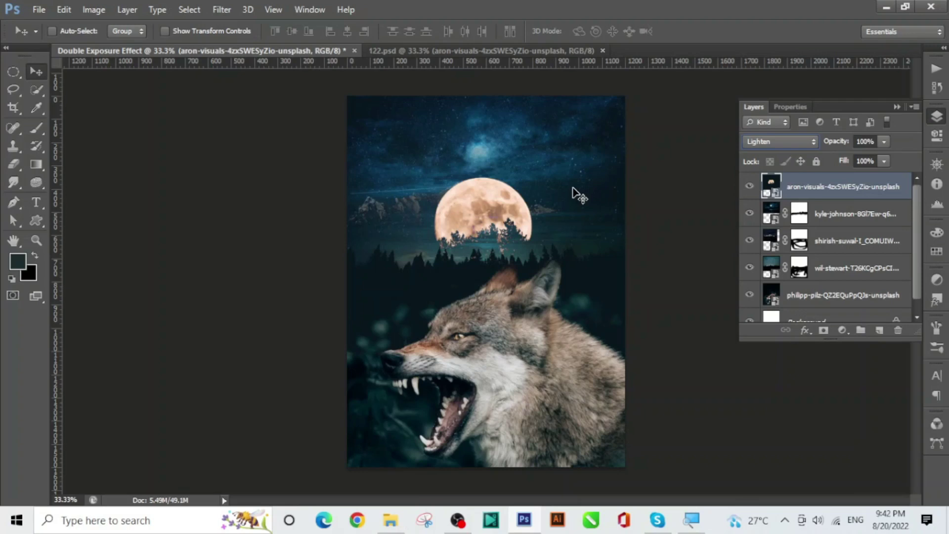
pyautogui.hotkey('ctrl', 't')
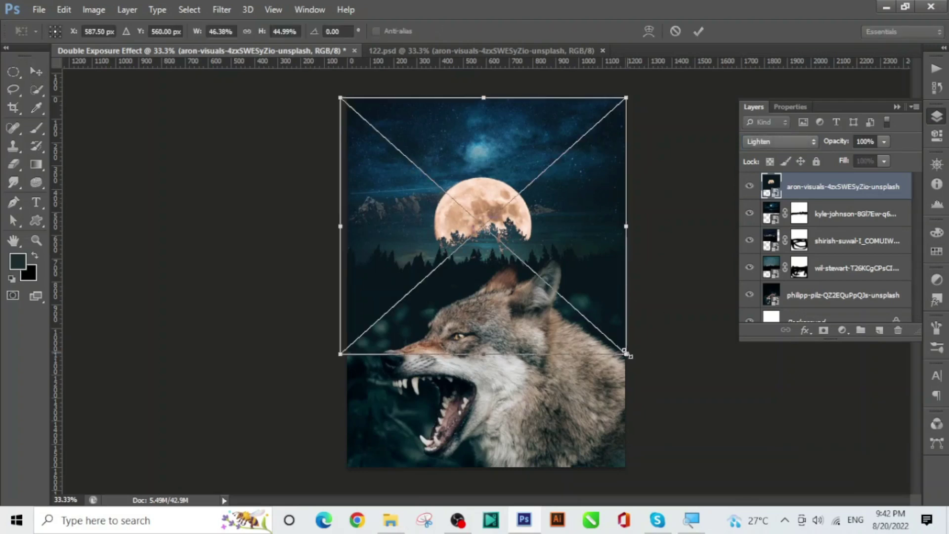
pyautogui.moveTo(626, 352); pyautogui.dragTo(575, 309)
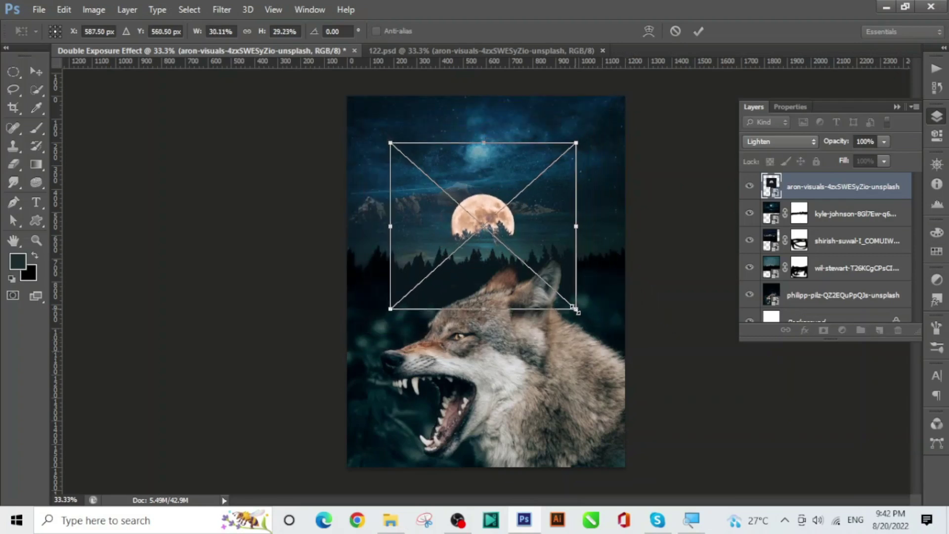
pyautogui.moveTo(513, 229); pyautogui.dragTo(585, 242)
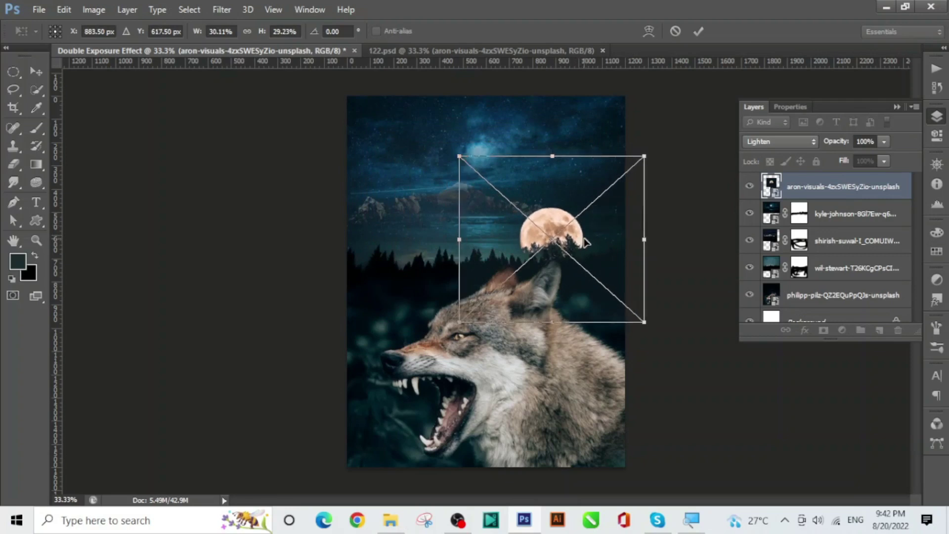
pyautogui.click(698, 31)
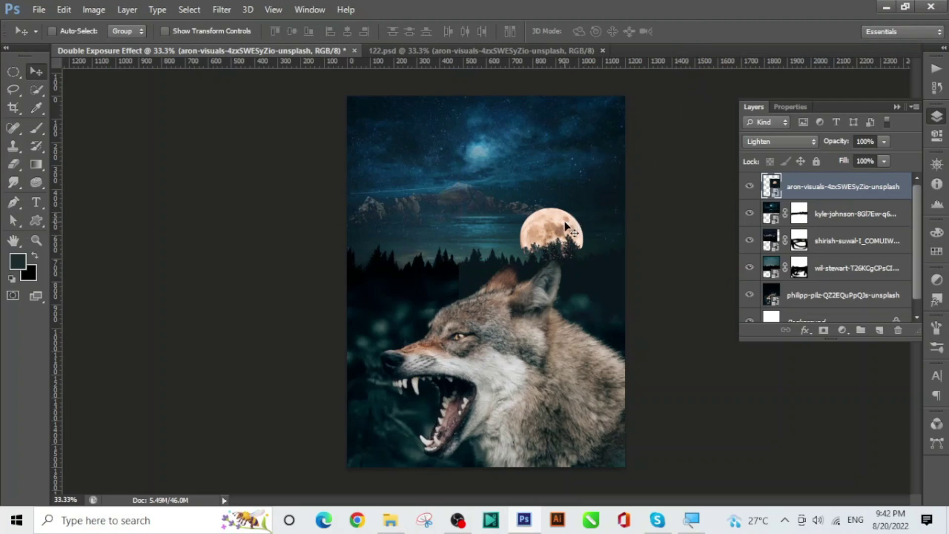
pyautogui.moveTo(566, 227); pyautogui.dragTo(573, 221)
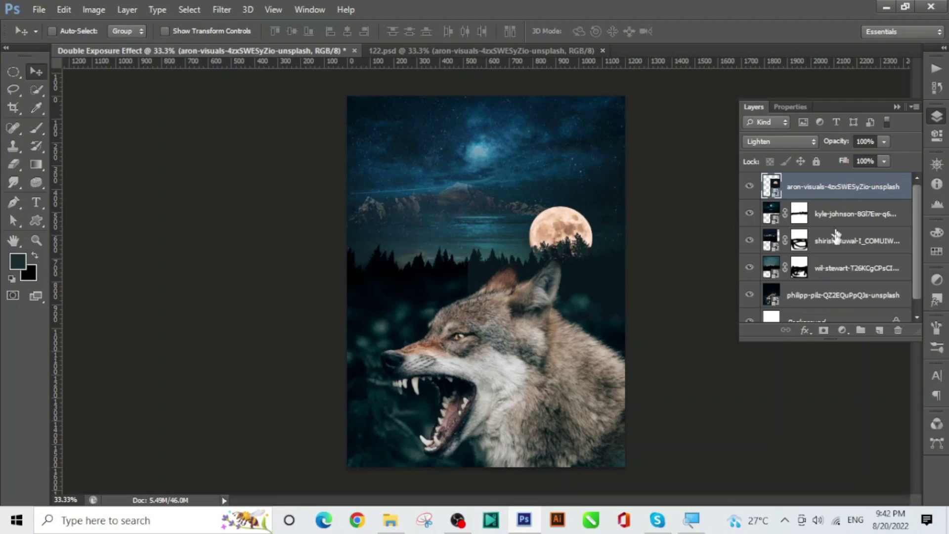
# - Mask out the moon photo's dark area around the wolf's ears with a black brush and move the moon layer below the moonlit sea layer
pyautogui.click(824, 330)
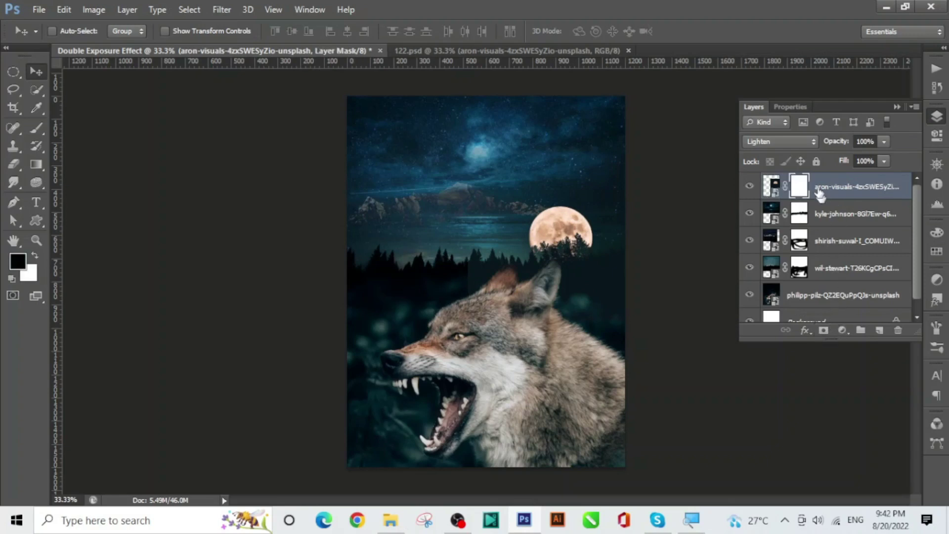
pyautogui.click(38, 131)
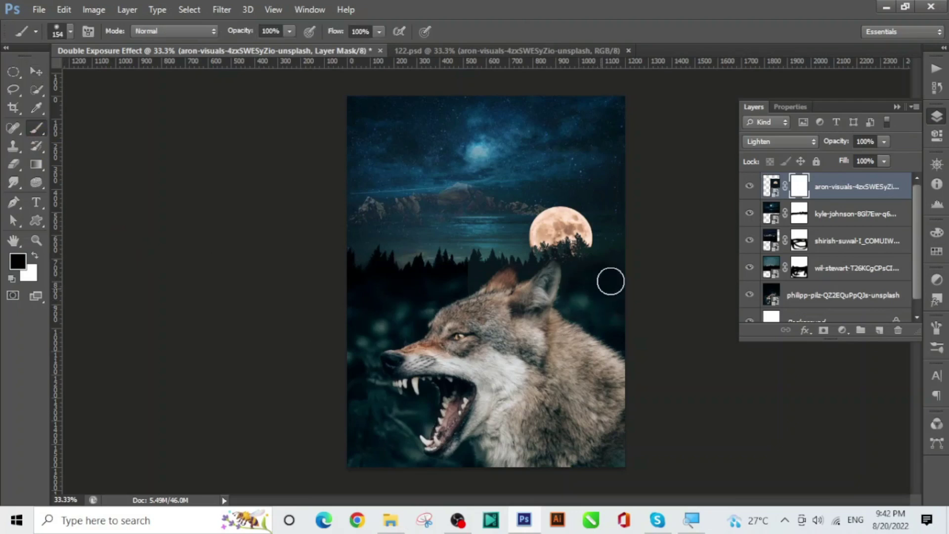
pyautogui.moveTo(580, 296)
pyautogui.mouseDown()
pyautogui.moveTo(530, 301)
pyautogui.moveTo(547, 269)
pyautogui.moveTo(531, 307)
pyautogui.moveTo(507, 300)
pyautogui.mouseUp()
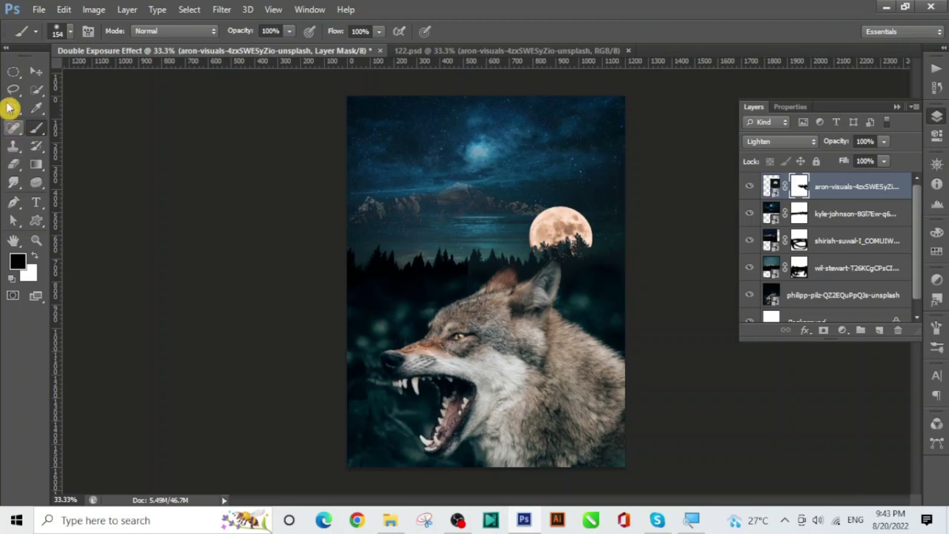
pyautogui.click(36, 72)
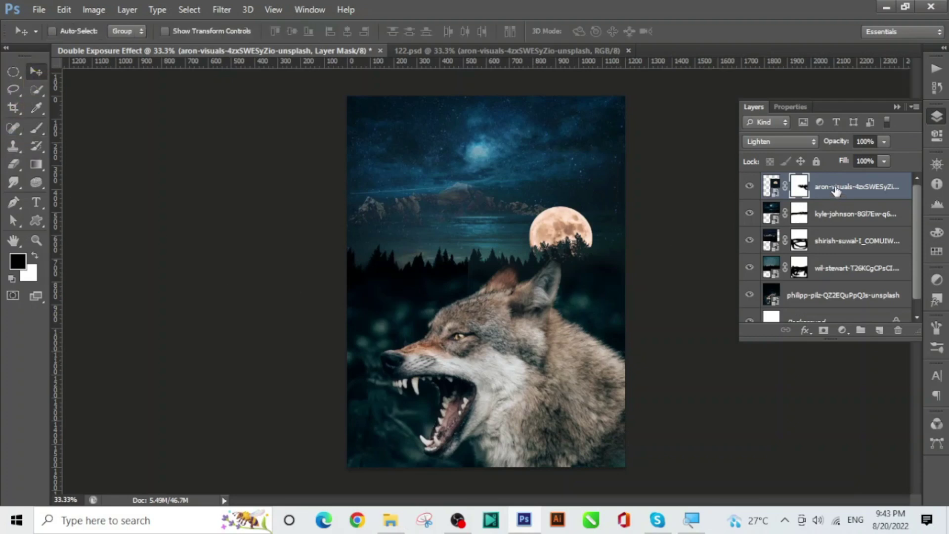
pyautogui.moveTo(835, 190); pyautogui.dragTo(831, 230)
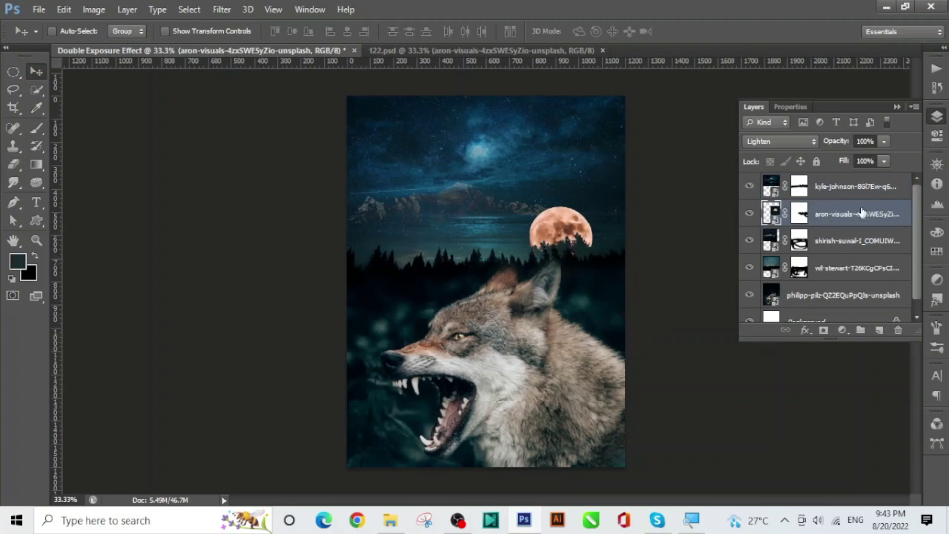
# - Paint black on the moonlit sea layer's mask over the wolf's head and the area behind its ears
pyautogui.click(848, 195)
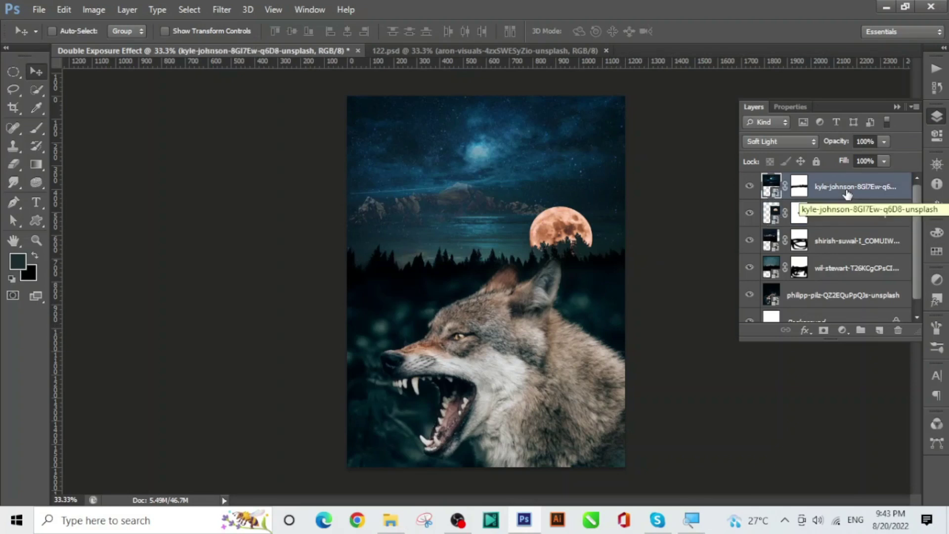
pyautogui.click(800, 185)
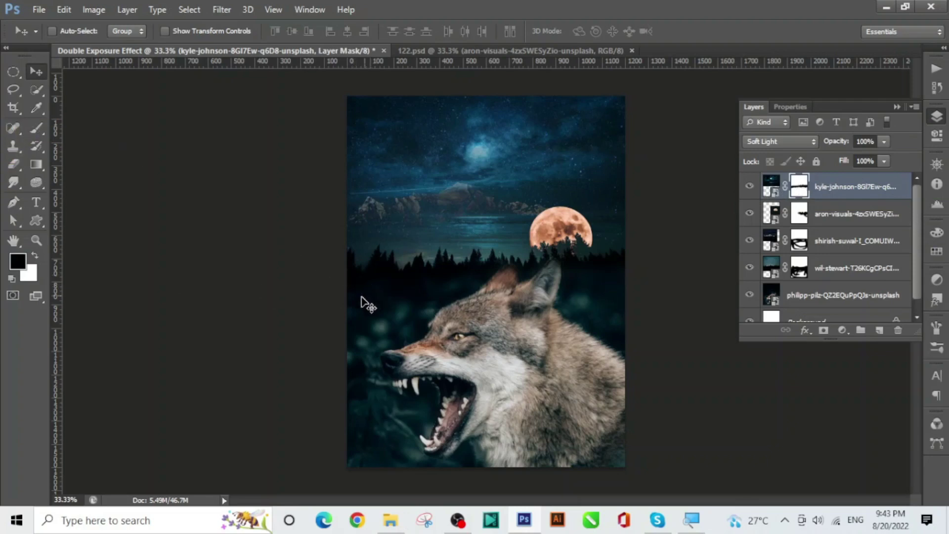
pyautogui.click(36, 128)
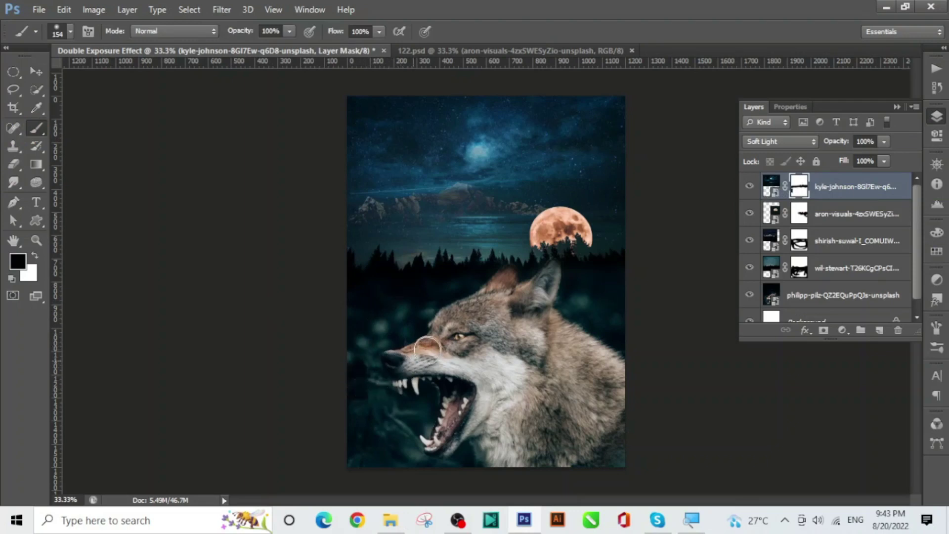
pyautogui.moveTo(505, 306)
pyautogui.mouseDown()
pyautogui.moveTo(537, 302)
pyautogui.moveTo(529, 325)
pyautogui.moveTo(542, 305)
pyautogui.mouseUp()
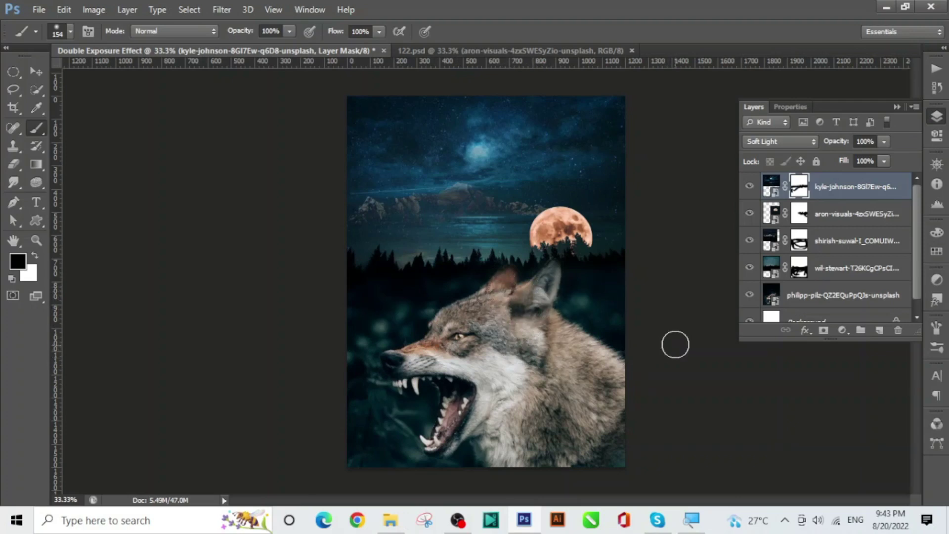
pyautogui.click(36, 72)
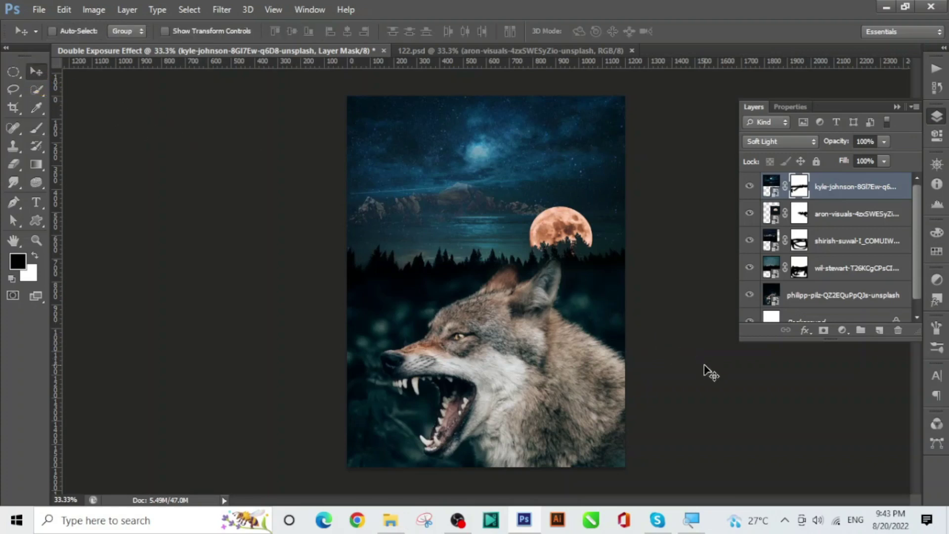
pyautogui.scroll(1, 711, 374)
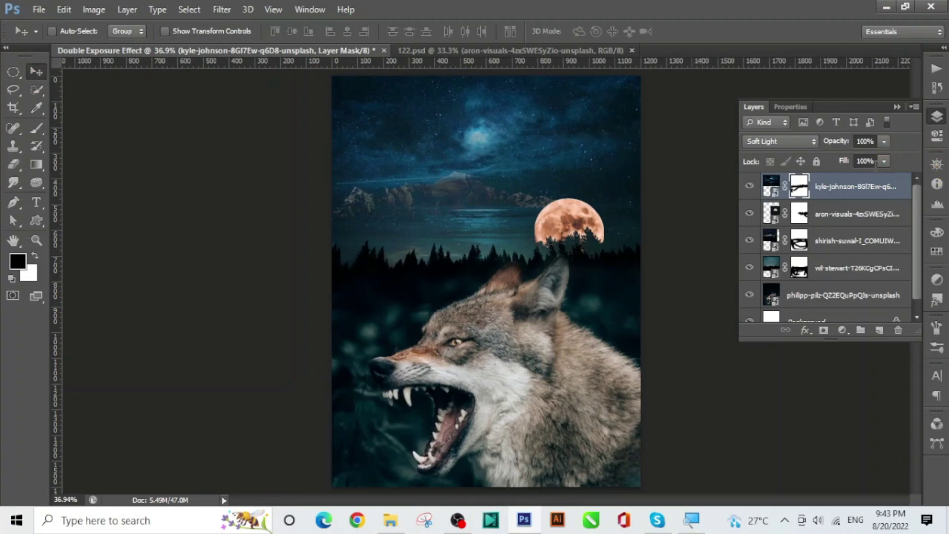
pyautogui.scroll(-1, 813, 238)
pyautogui.scroll(1, 813, 237)
pyautogui.click(897, 108)
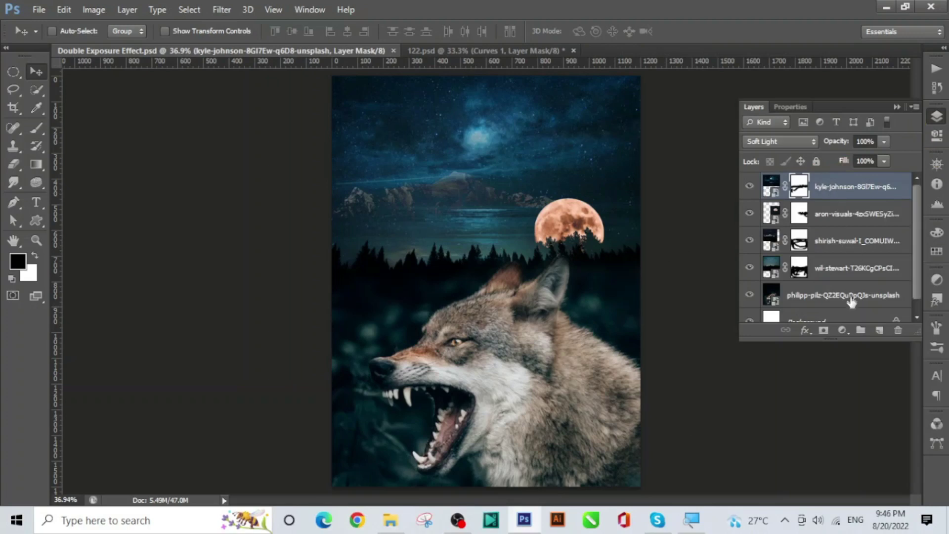
# - Add a Curves adjustment layer above all layers and pull the middle of the RGB curve slightly down to darken the image
pyautogui.click(843, 330)
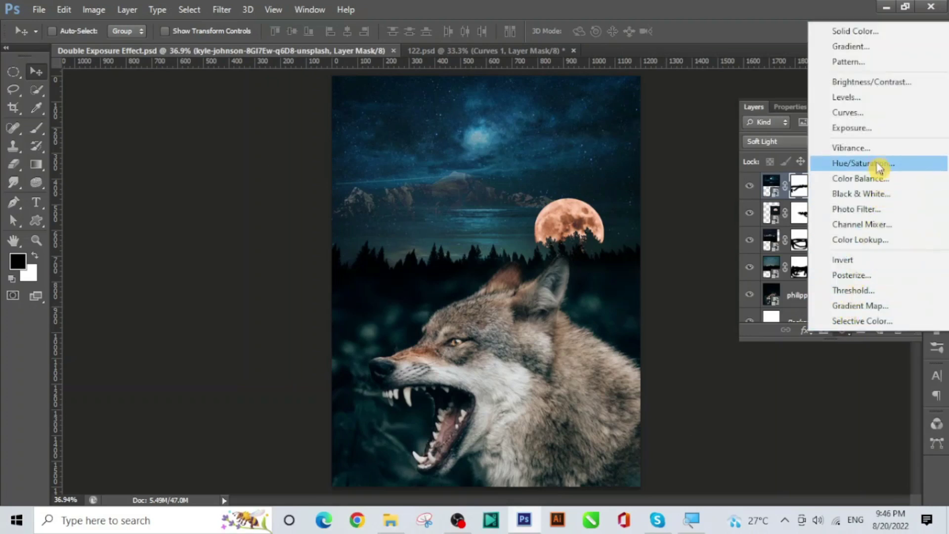
pyautogui.click(854, 113)
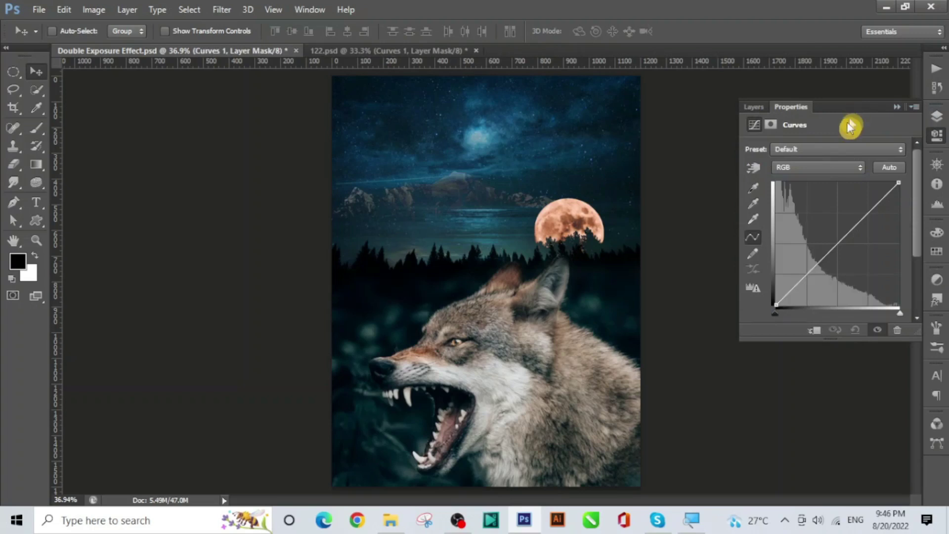
pyautogui.click(757, 169)
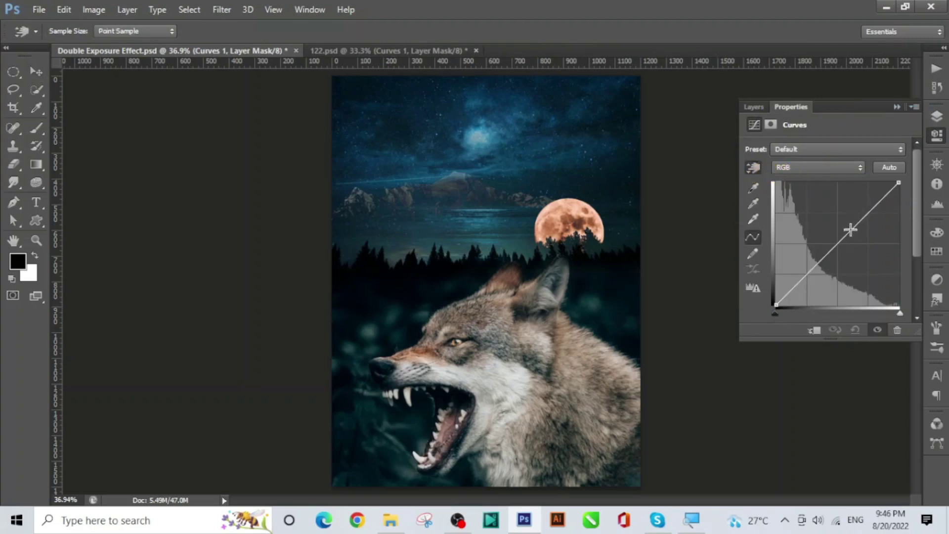
pyautogui.moveTo(850, 229)
pyautogui.mouseDown()
pyautogui.moveTo(858, 237)
pyautogui.moveTo(850, 245)
pyautogui.moveTo(855, 237)
pyautogui.mouseUp()
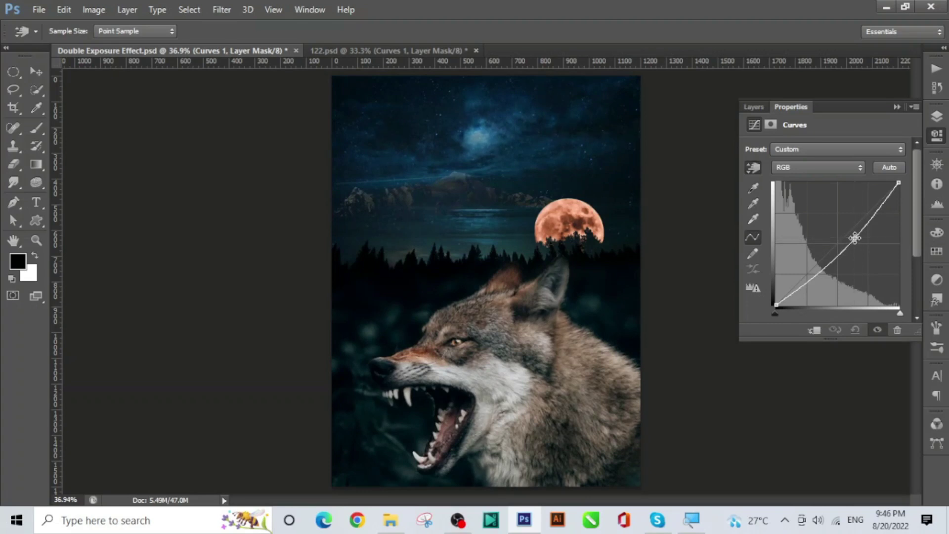
# - Leave the curves settings, switch to the Move tool and collapse the layer list
pyautogui.click(754, 107)
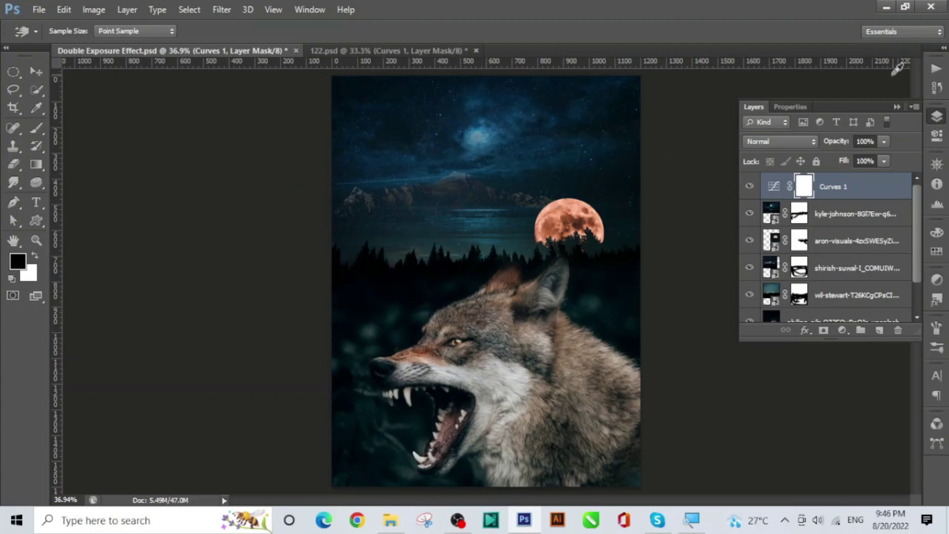
pyautogui.click(36, 72)
pyautogui.click(896, 107)
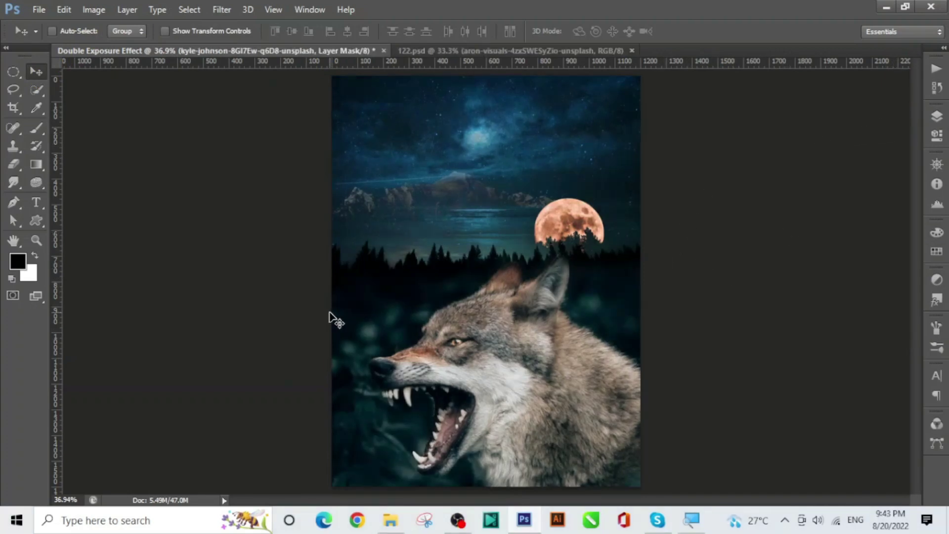
# - Save the composition as the layered Photoshop file "Double Exposure Effect" in Downloads with Maximize Compatibility enabled
pyautogui.click(37, 10)
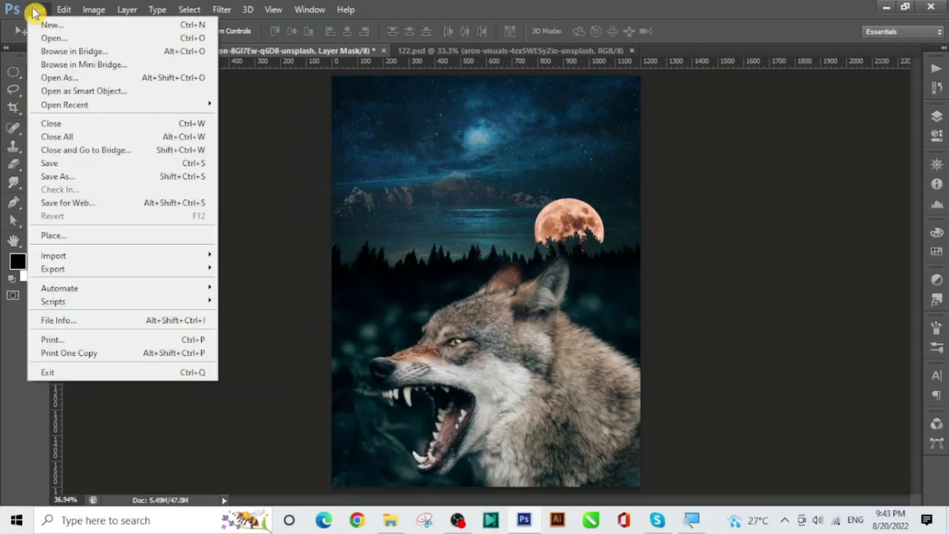
pyautogui.click(61, 165)
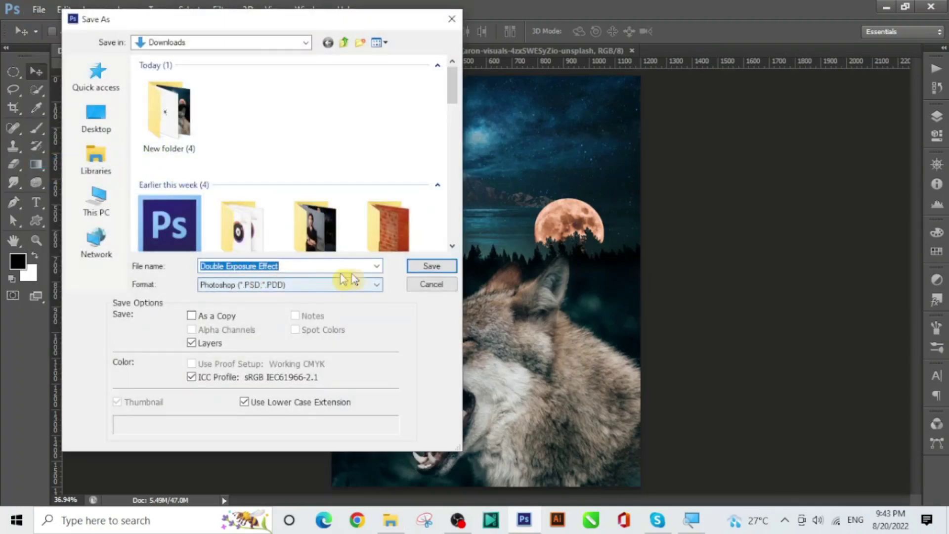
pyautogui.click(435, 267)
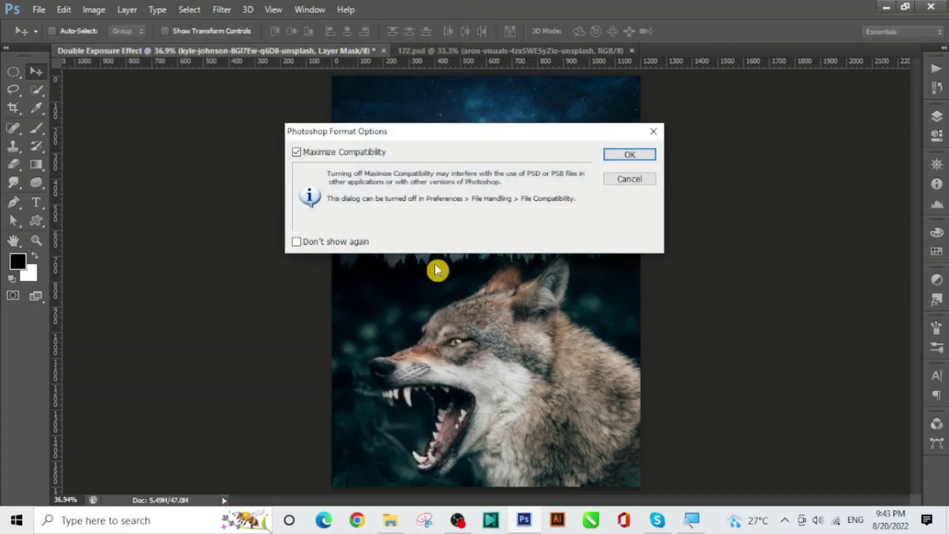
pyautogui.click(634, 155)
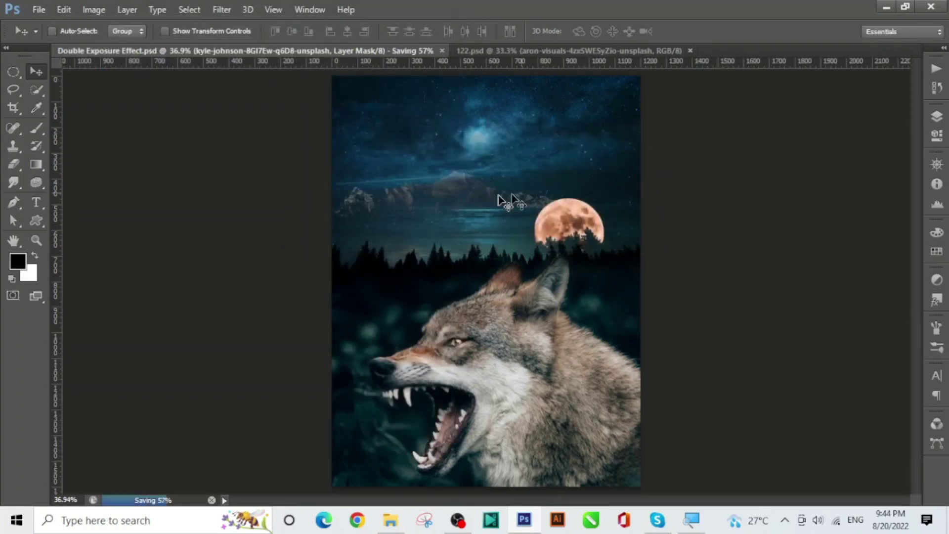
# - Save a JPEG copy as "Double Exposure Effect.jpg" in Downloads and view the image in Windows Photo Viewer
pyautogui.click(40, 11)
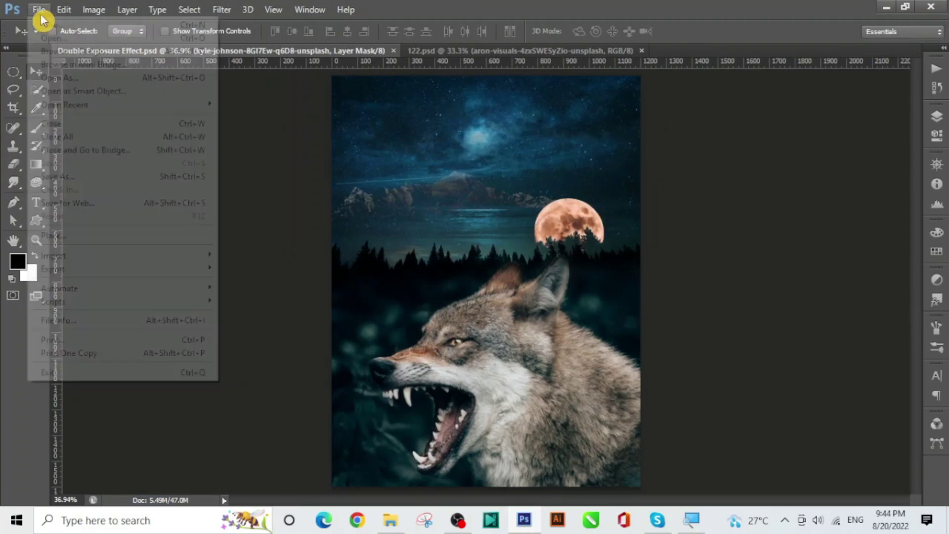
pyautogui.click(78, 179)
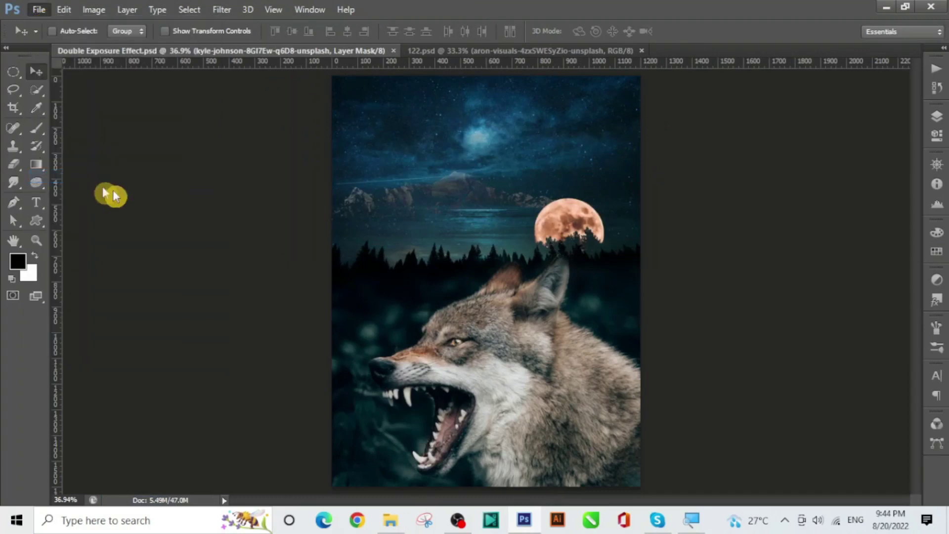
pyautogui.click(281, 282)
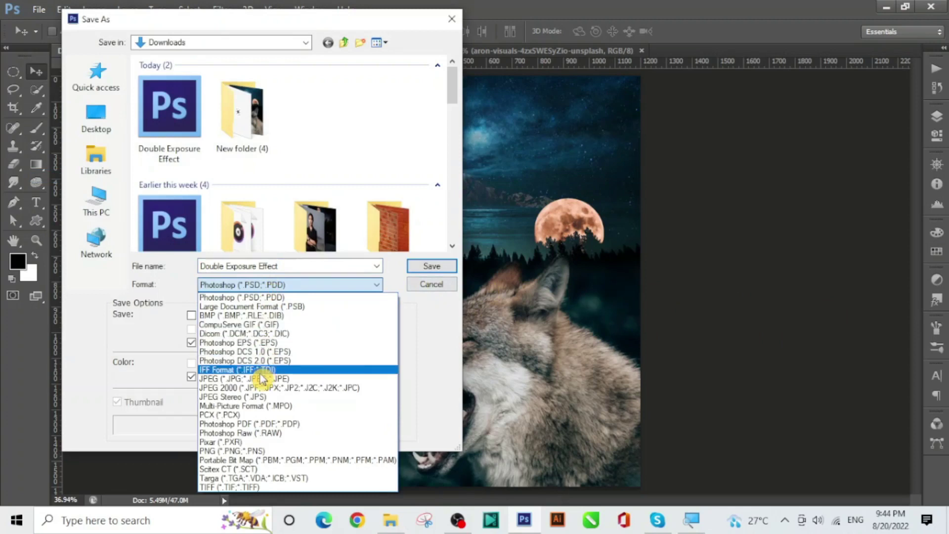
pyautogui.click(260, 379)
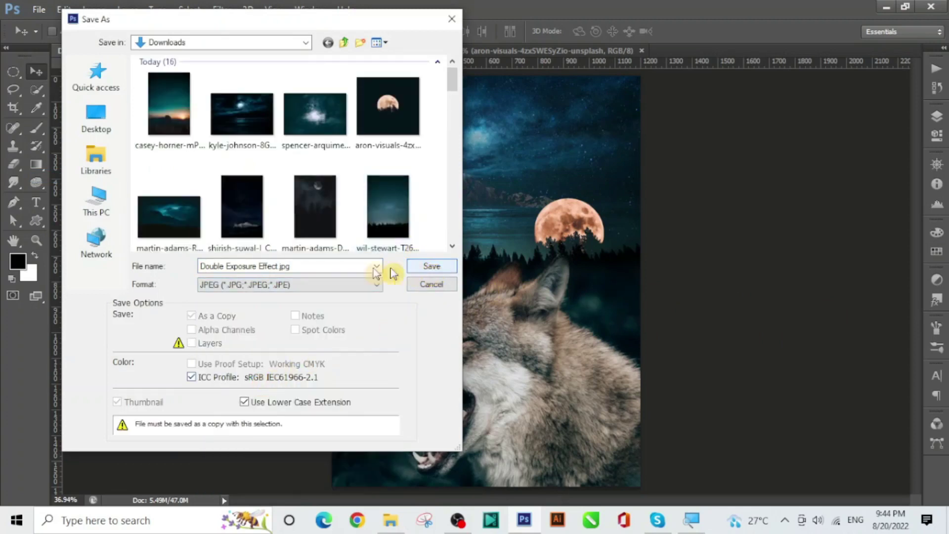
pyautogui.click(428, 266)
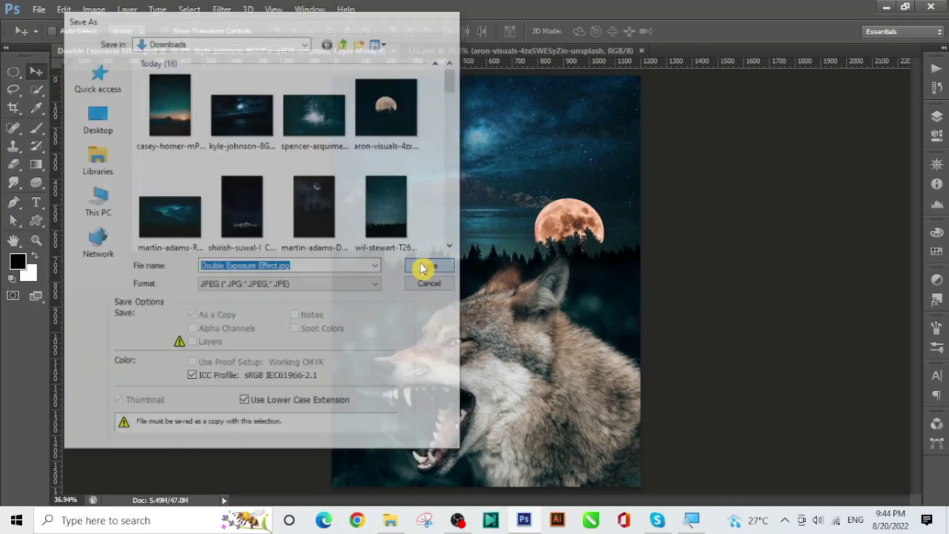
pyautogui.click(564, 128)
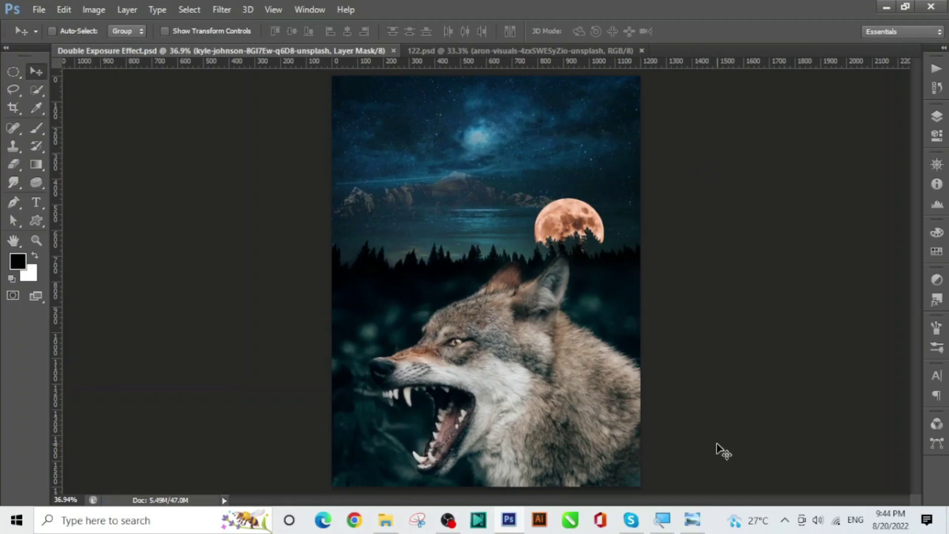
pyautogui.click(692, 519)
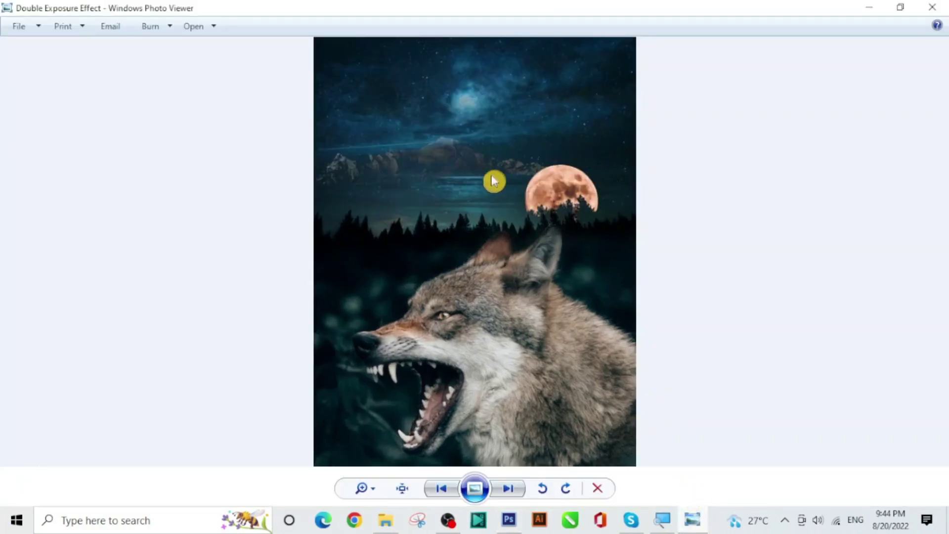